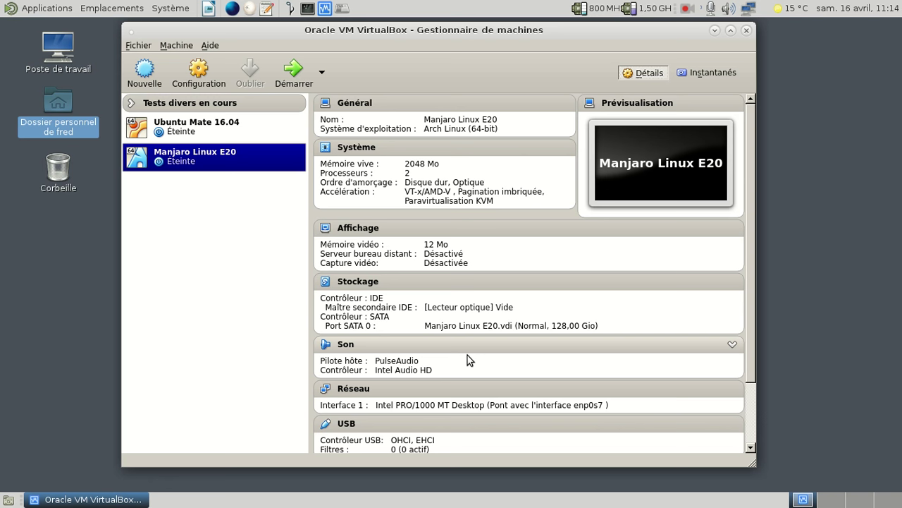
# Insert manjaro-e20-community-16.04-x86_64.iso (1,02 Gio) into the empty optical drive under Stockage.
pyautogui.click(471, 308)
pyautogui.click(525, 353)
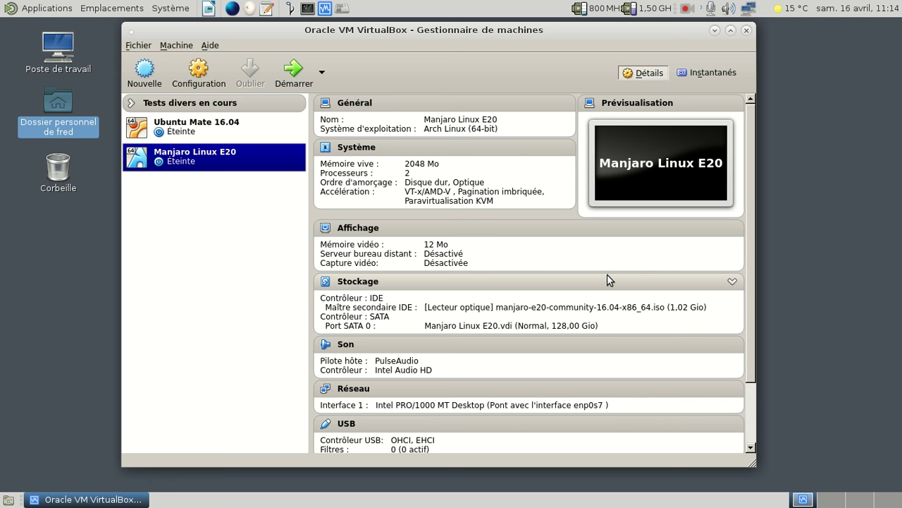
# Open a terminal in the Téléchargements/ISO à tester folder and list its files.
pyautogui.click(308, 8)
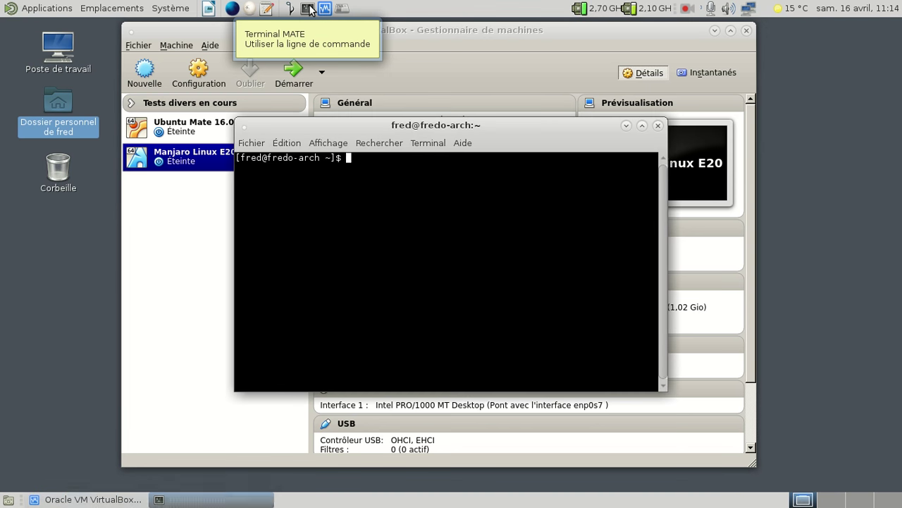
pyautogui.write('cd Téléchargements/ISO\\ à\\ tester/')
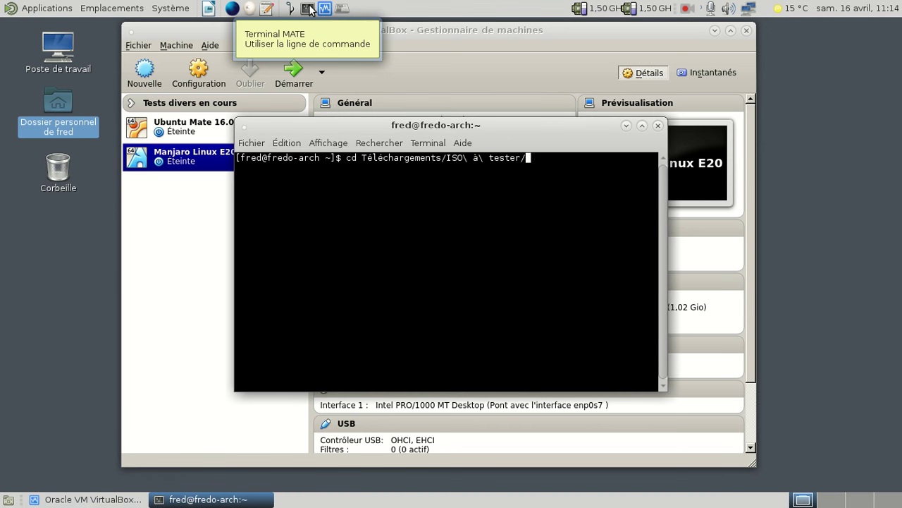
pyautogui.press('Return')
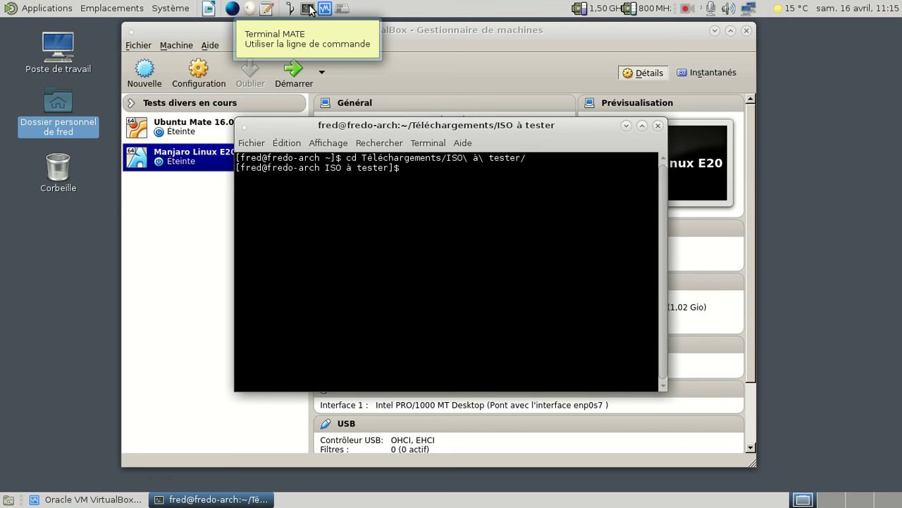
pyautogui.write('ls')
pyautogui.press('Return')
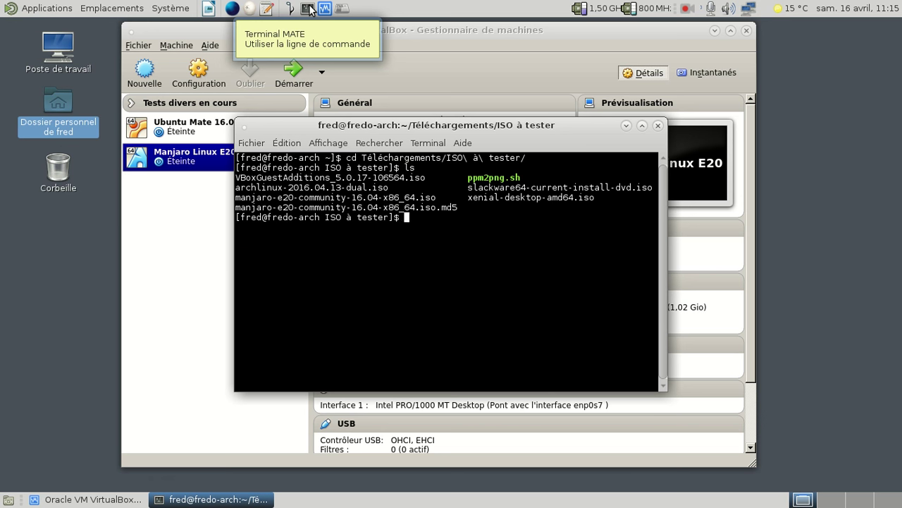
# Verify the ISO with md5sum -c on its .iso.md5 file, then close the terminal.
pyautogui.write('md5sum -c manjaro-e20-community-16.04-x86_64.iso')
pyautogui.press('Return')
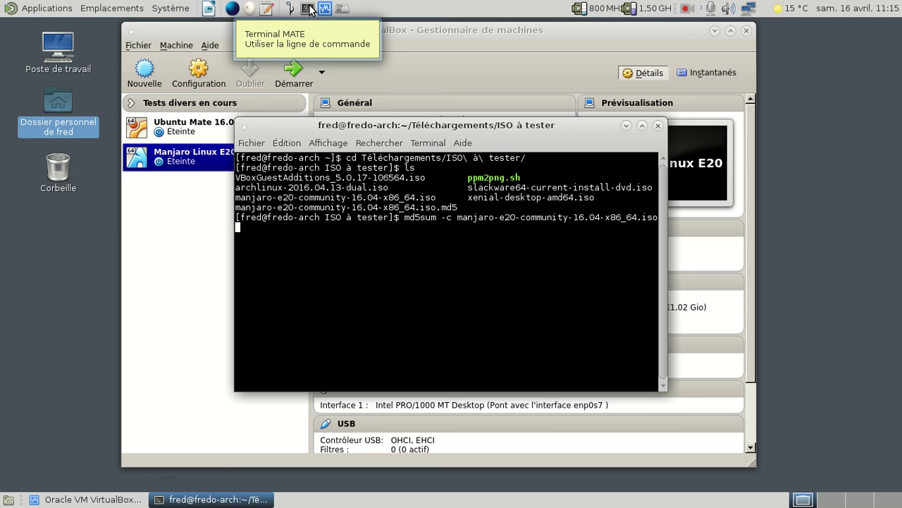
pyautogui.write('.md5')
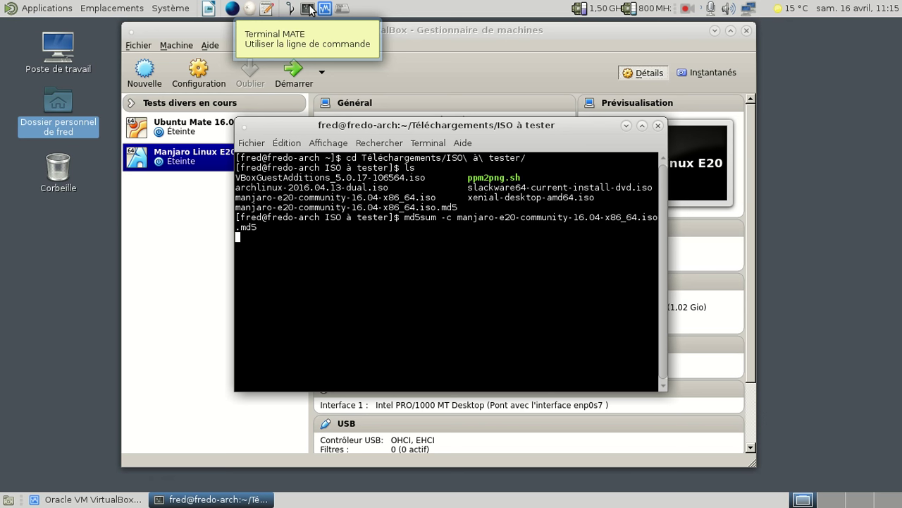
pyautogui.press('Return')
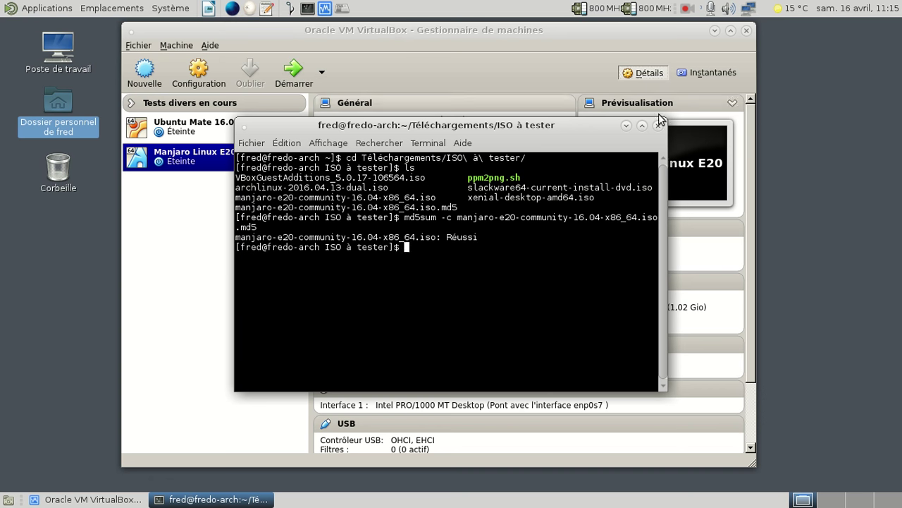
pyautogui.hotkey('ctrl', 'd')
# Start the Manjaro Linux E20 machine, minimize the manager and reposition the VM window.
pyautogui.click(297, 80)
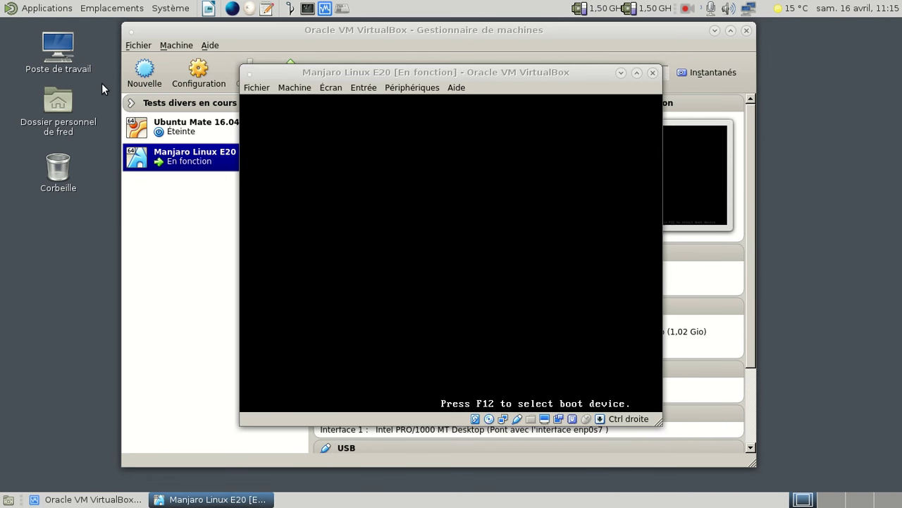
pyautogui.click(715, 29)
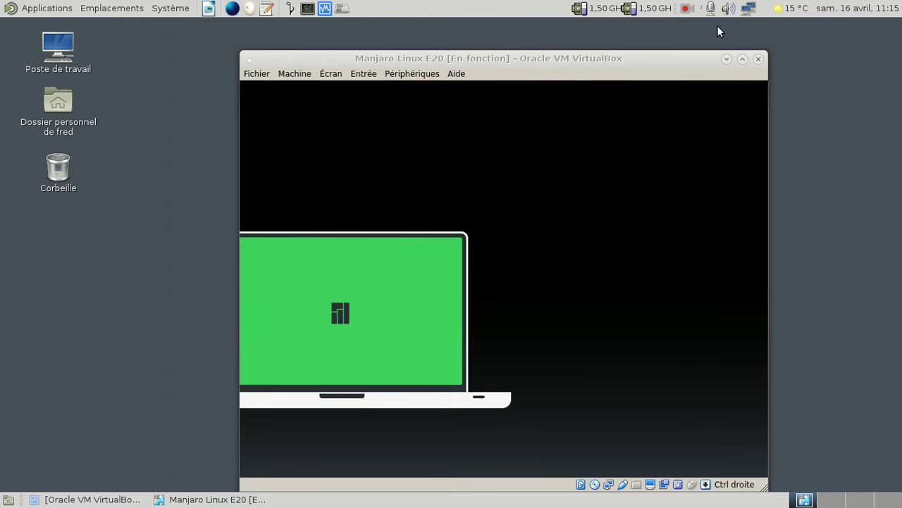
pyautogui.moveTo(600, 65); pyautogui.dragTo(556, 43)
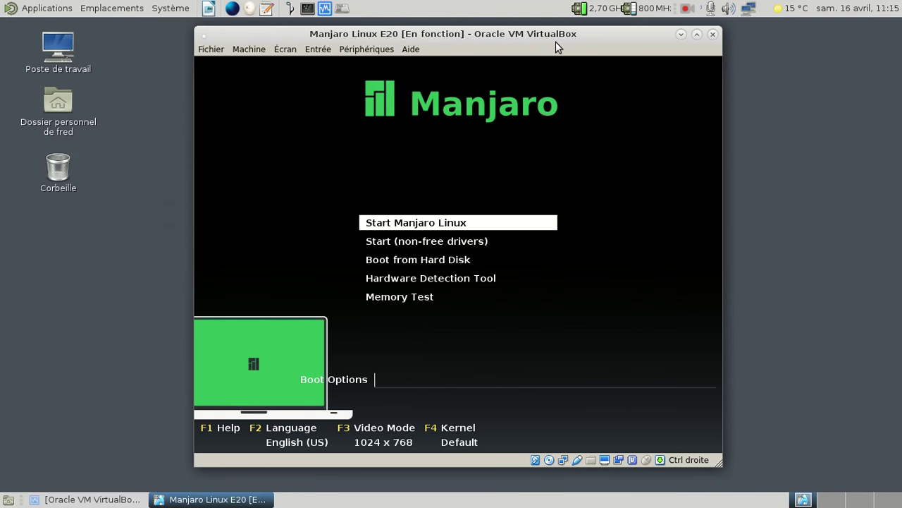
# Set the boot menu language to Français and boot Démarrer Manjaro Linux.
pyautogui.press('F2')
pyautogui.press('Down')
pyautogui.press('Down')
pyautogui.press('Down')
pyautogui.press('Down')
pyautogui.press('Return')
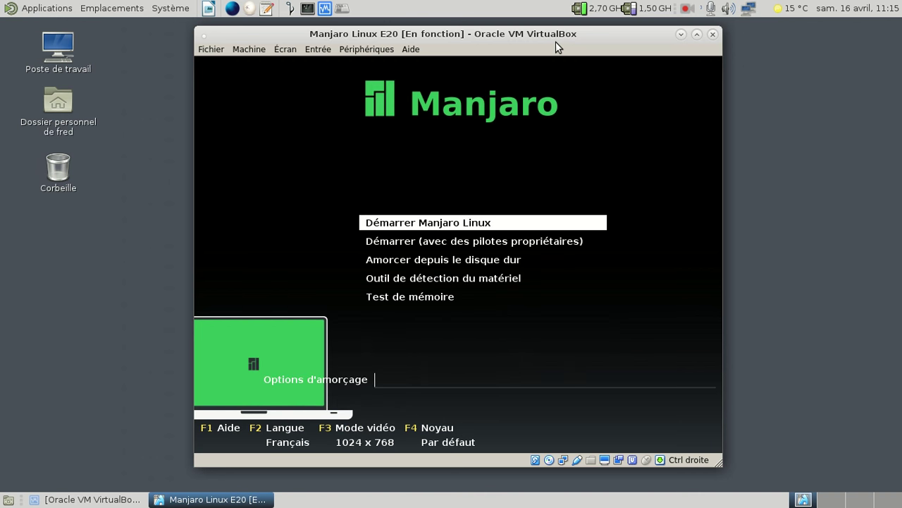
pyautogui.press('Return')
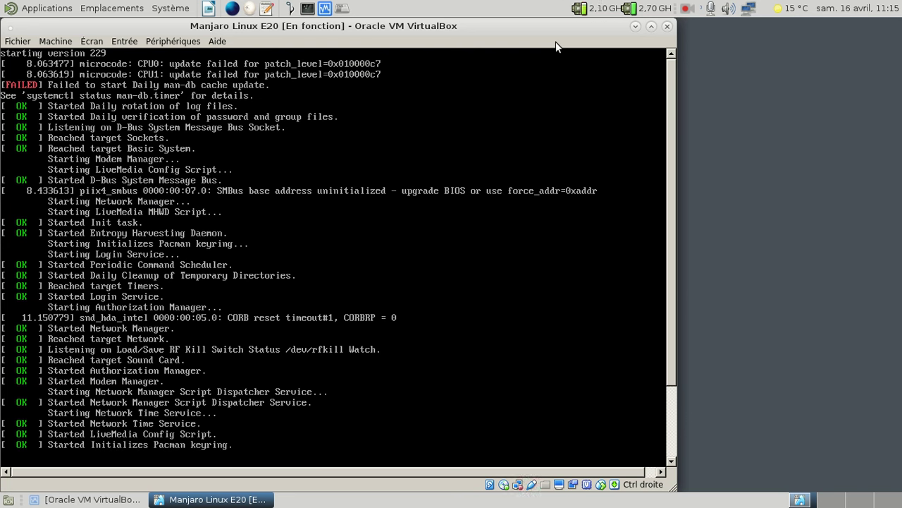
# Switch the VM window to full-screen with Host+F while the live desktop loads.
pyautogui.hotkey('ctrl', 'f')
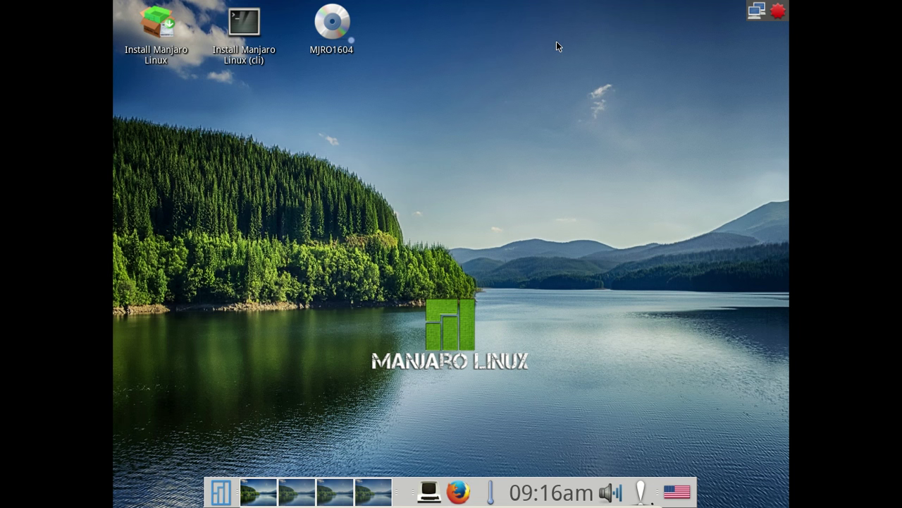
# Change the keyboard layout to fr (default, basic) and bring up the update manager.
pyautogui.click(677, 491)
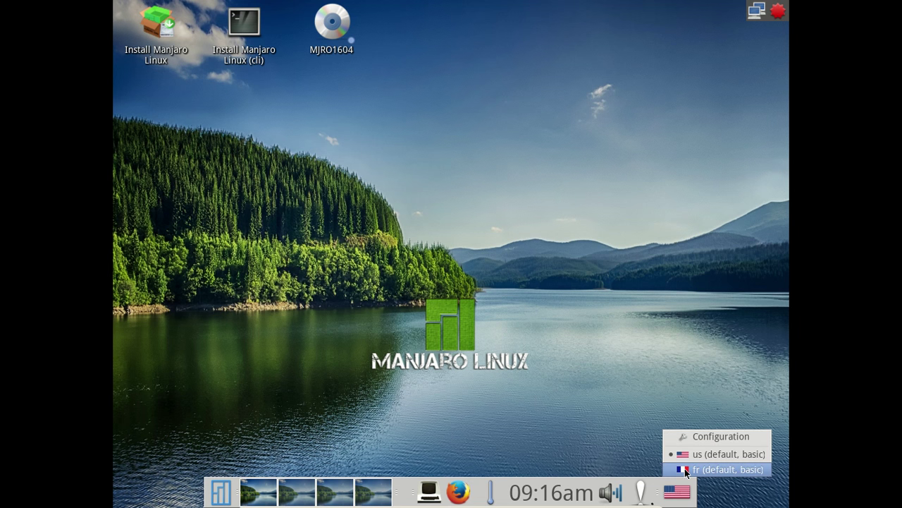
pyautogui.click(684, 469)
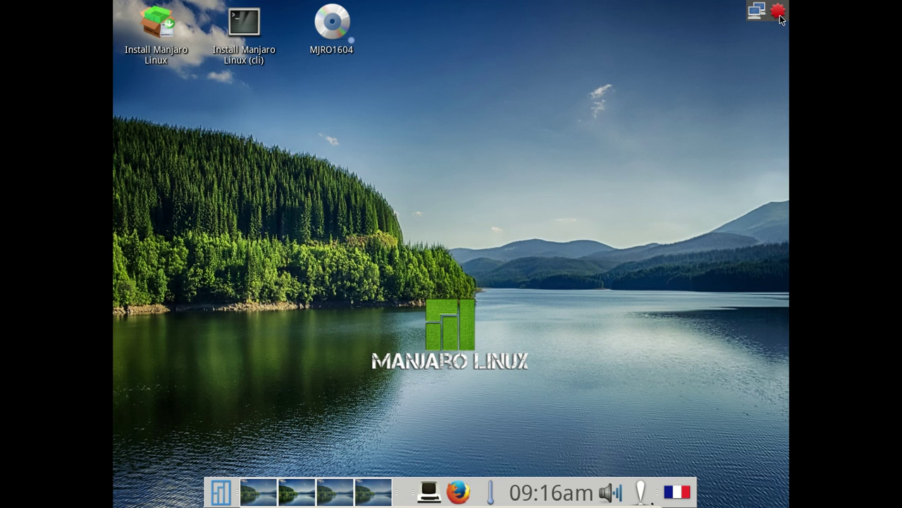
pyautogui.click(779, 13)
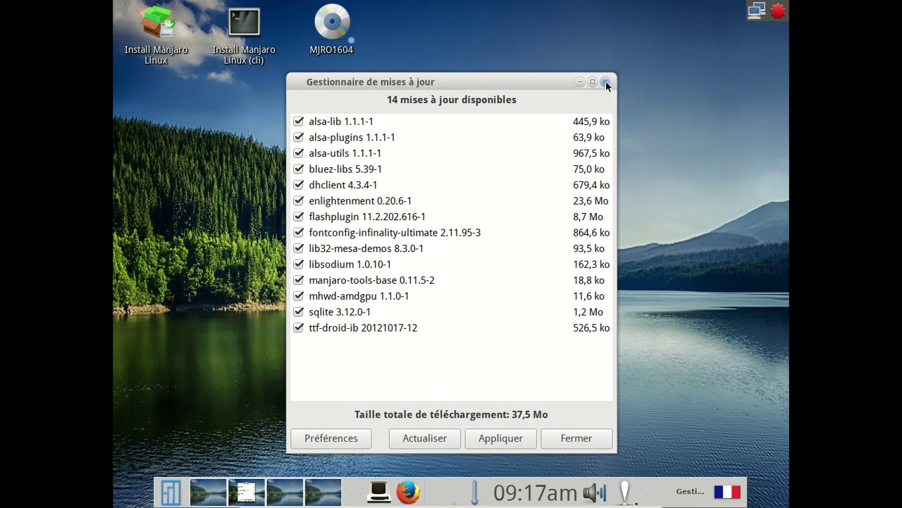
# Start applying the 14 updates and toggle the detailed progress log.
pyautogui.click(522, 440)
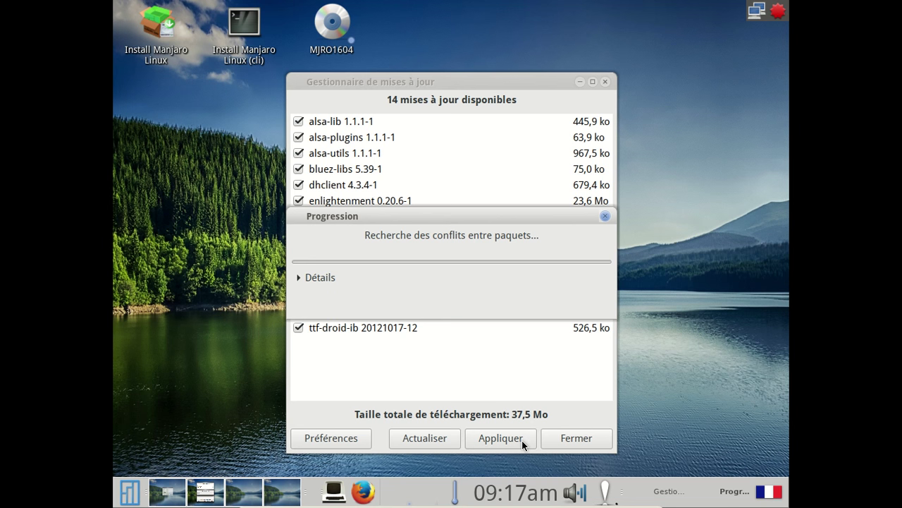
pyautogui.click(317, 278)
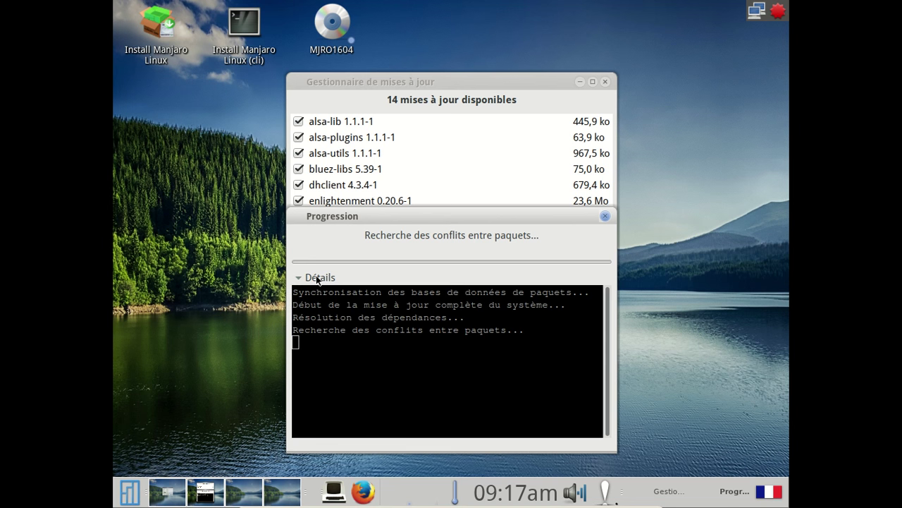
pyautogui.click(317, 278)
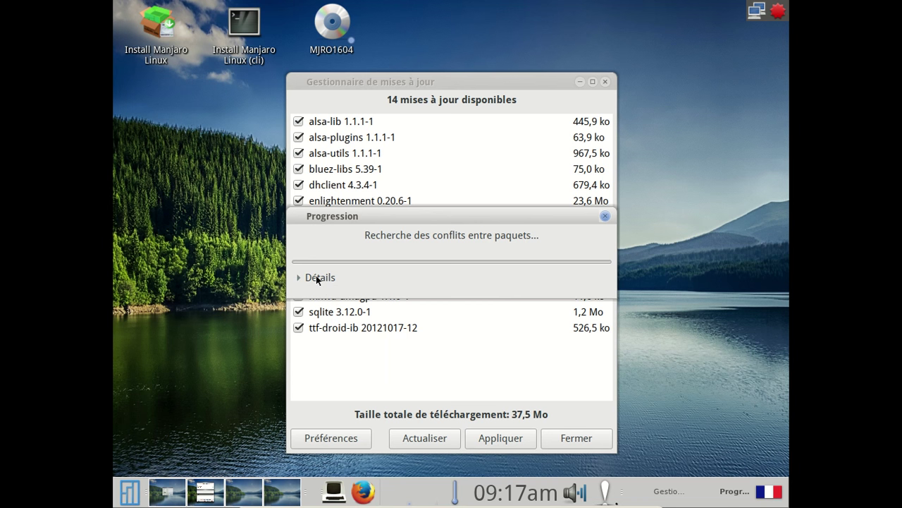
pyautogui.click(308, 279)
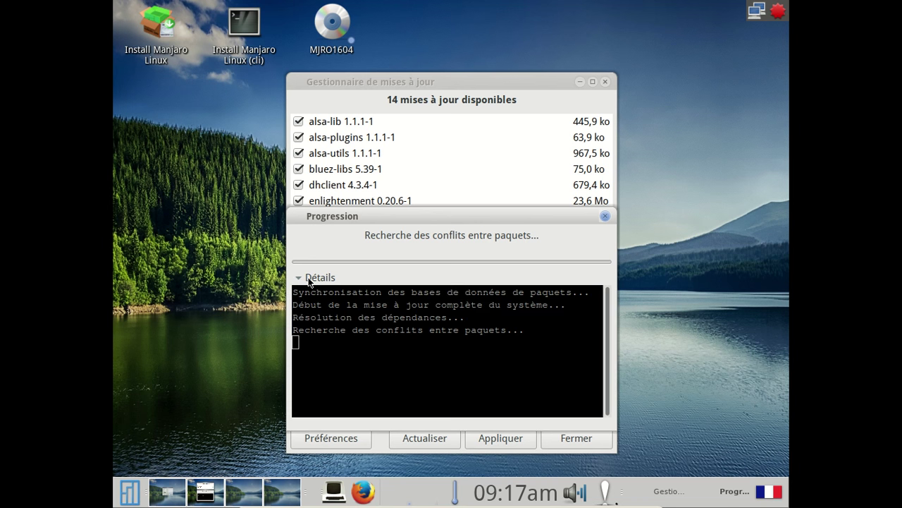
# Close the Progression dialog and update manager, dismiss the notification, and open the main menu.
pyautogui.click(604, 217)
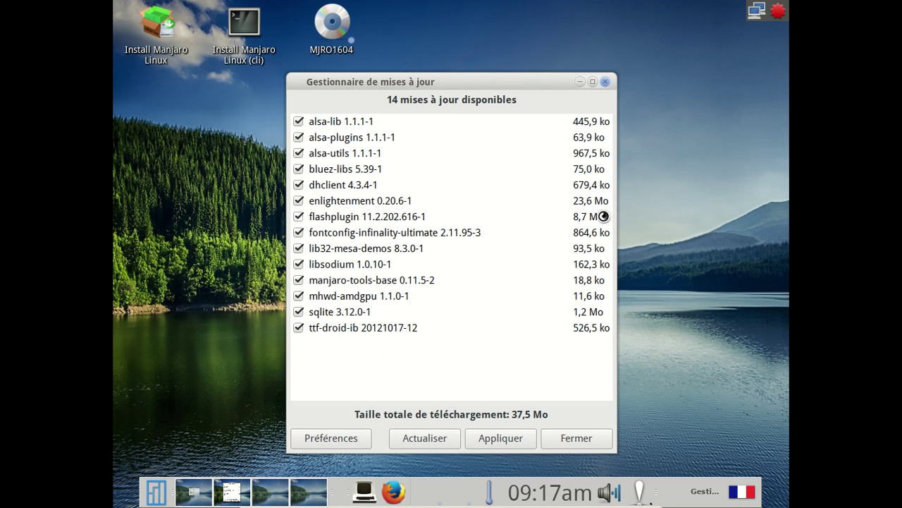
pyautogui.click(605, 82)
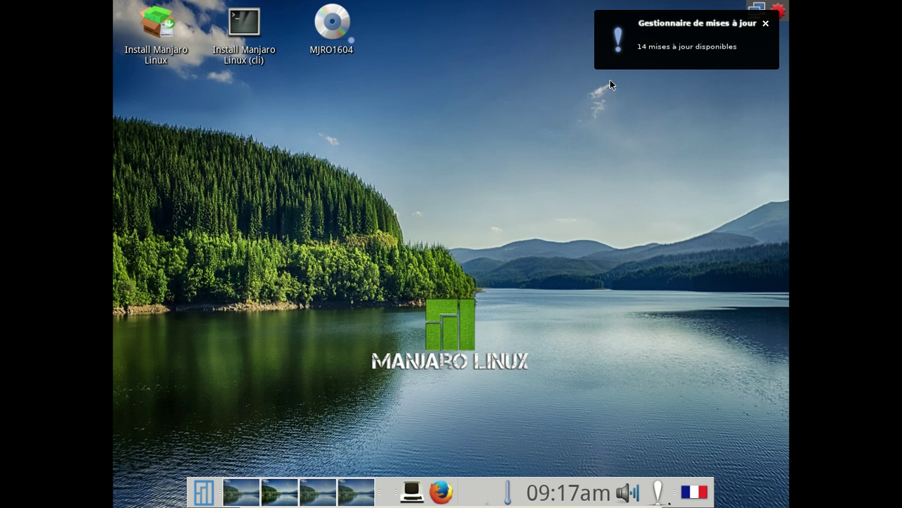
pyautogui.click(766, 23)
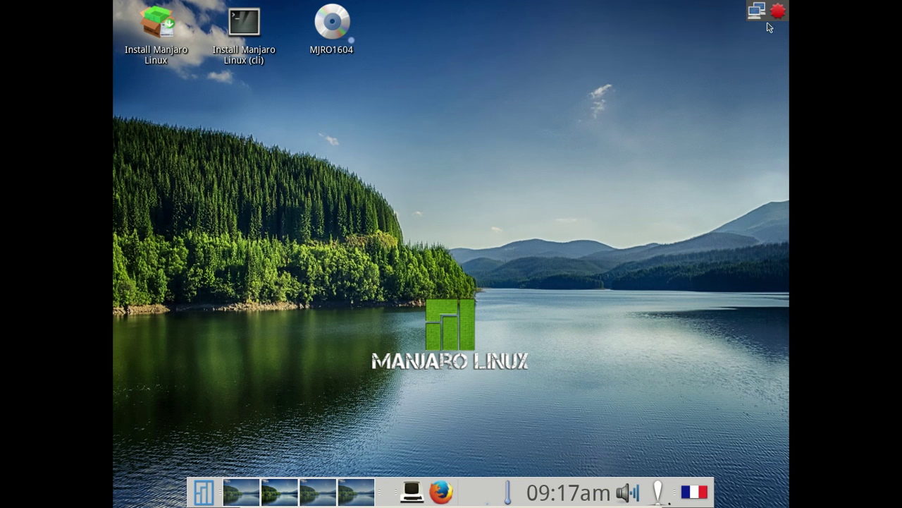
pyautogui.click(203, 497)
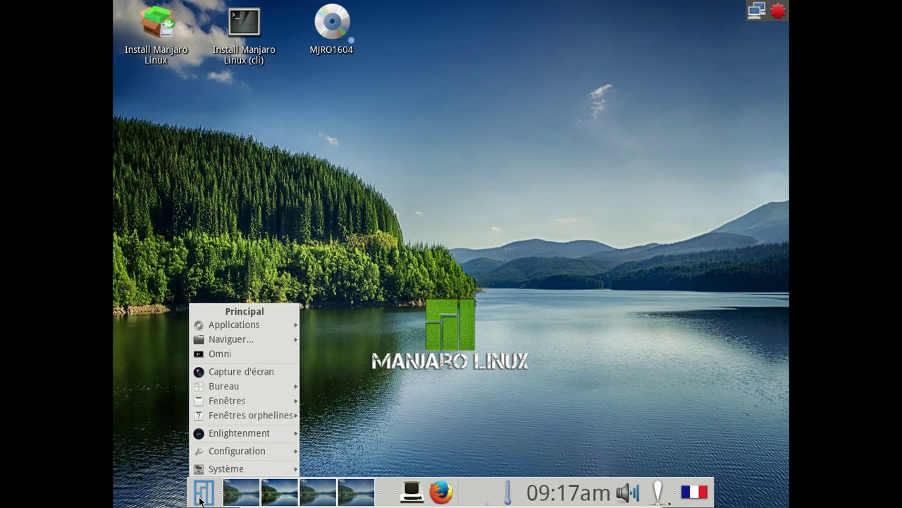
pyautogui.moveTo(262, 390)
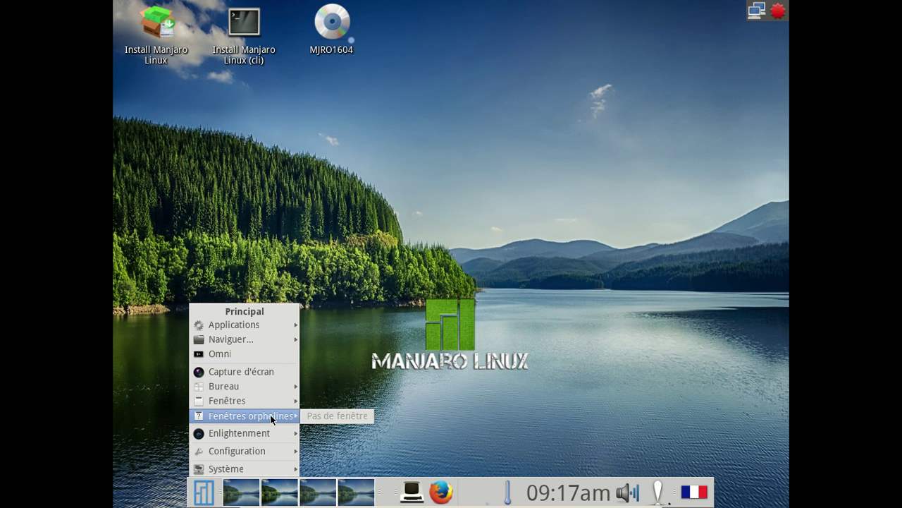
pyautogui.moveTo(272, 435)
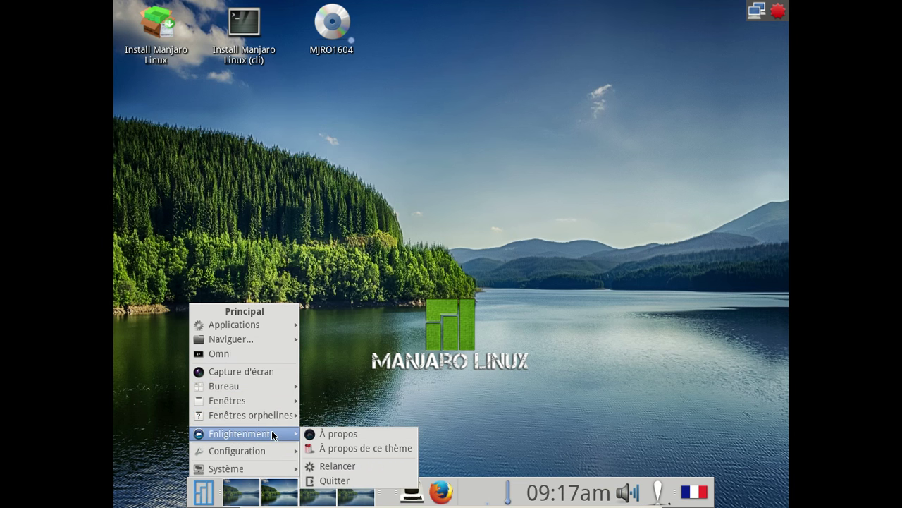
pyautogui.click(323, 437)
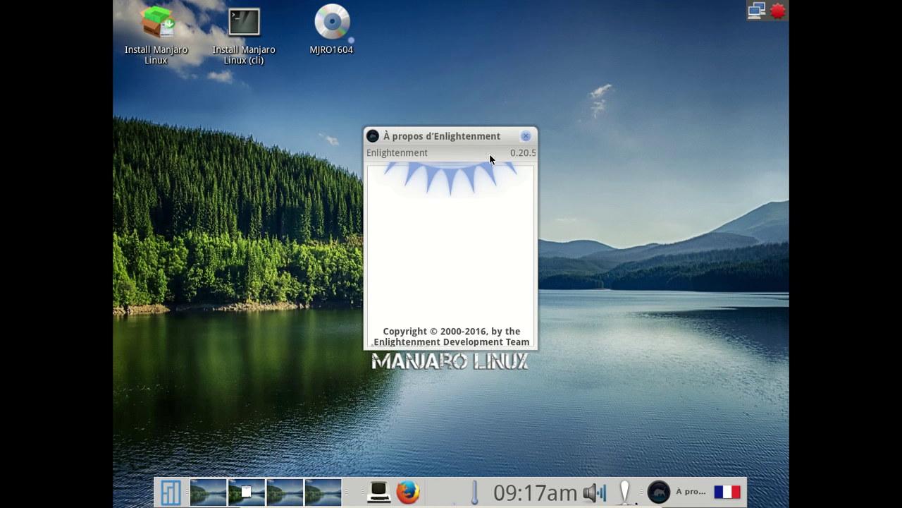
pyautogui.click(527, 136)
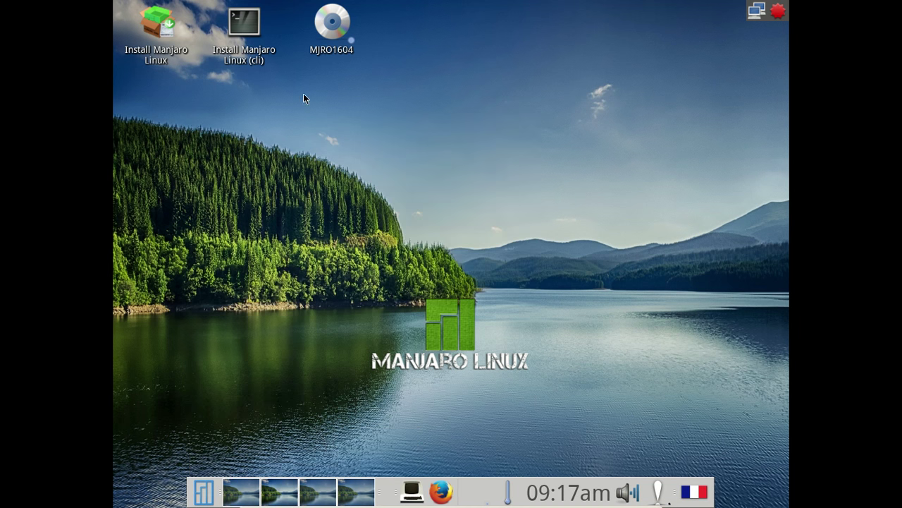
pyautogui.click(205, 494)
pyautogui.moveTo(233, 444)
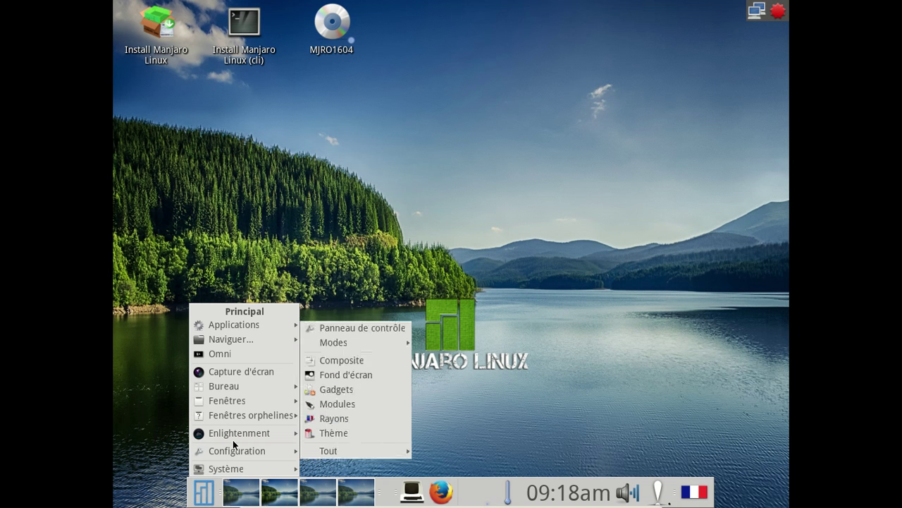
pyautogui.moveTo(255, 325)
pyautogui.moveTo(361, 345)
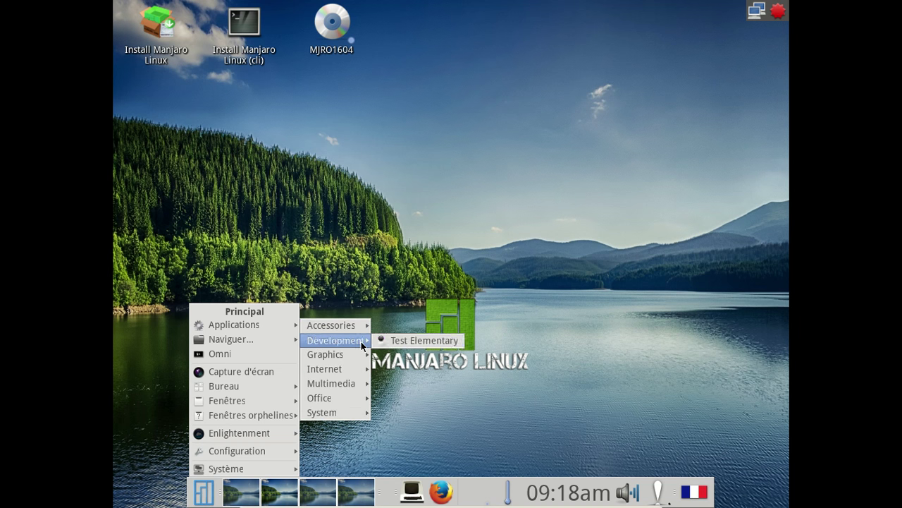
pyautogui.moveTo(343, 414)
pyautogui.moveTo(353, 360)
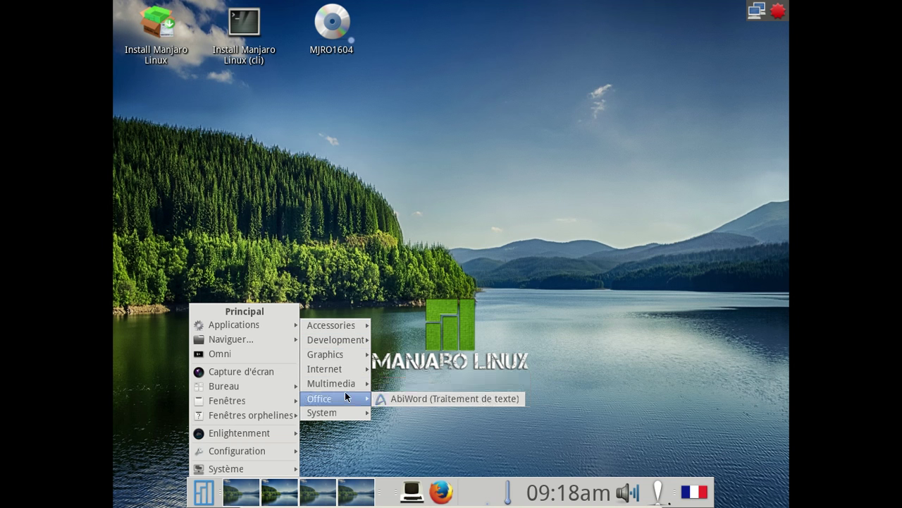
pyautogui.moveTo(342, 387)
pyautogui.click(421, 317)
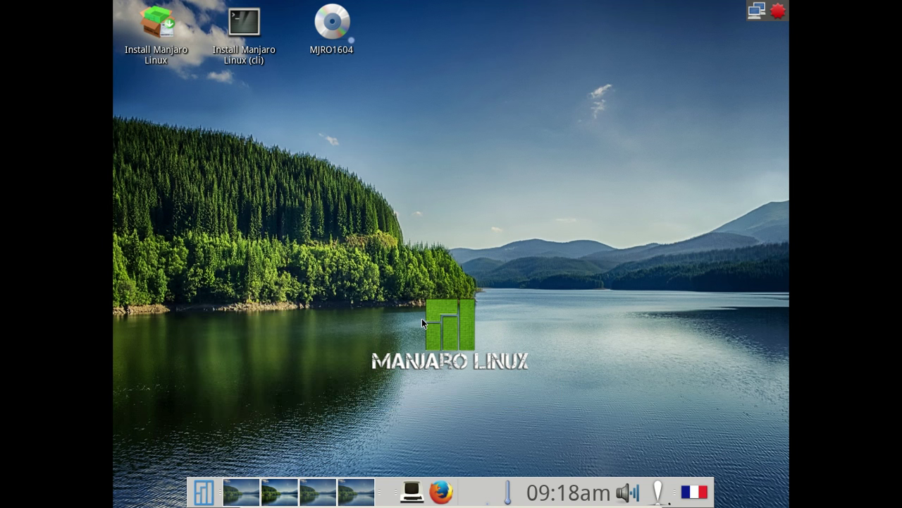
pyautogui.hotkey('ctrl', 'f')
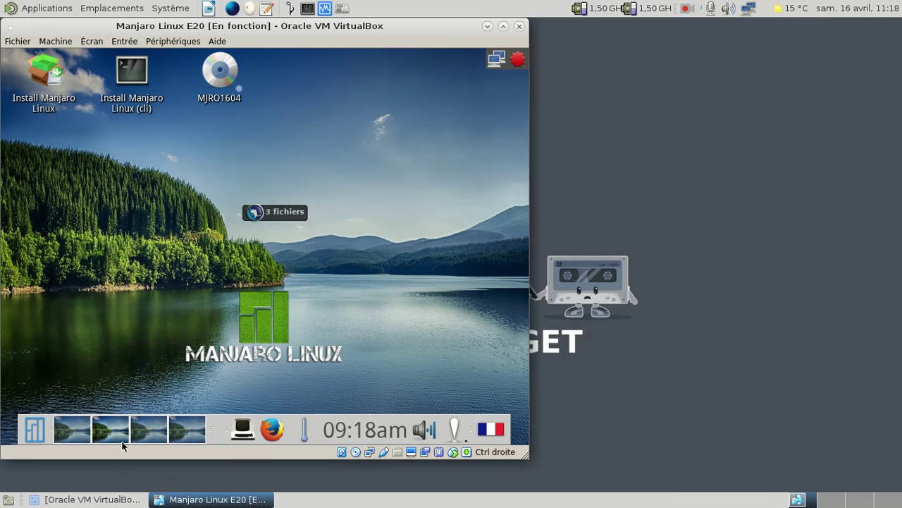
pyautogui.click(122, 8)
pyautogui.click(127, 28)
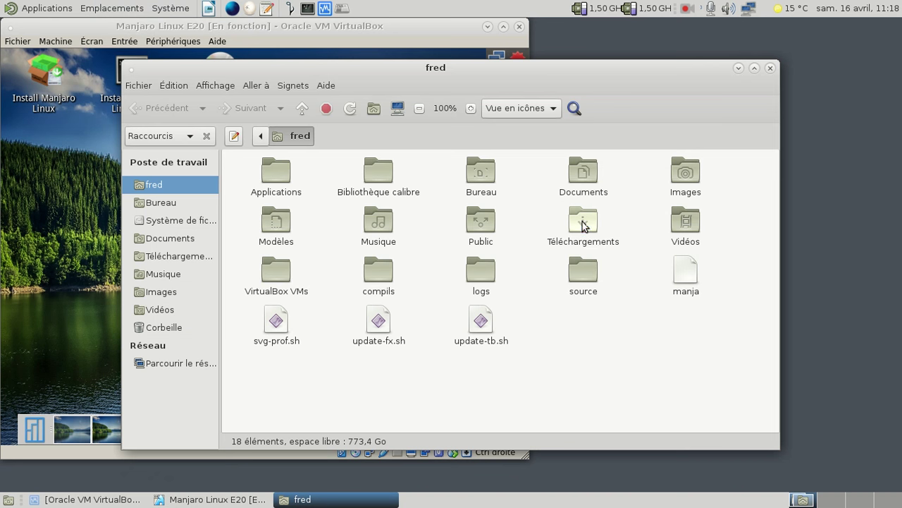
pyautogui.doubleClick(582, 223)
pyautogui.doubleClick(281, 171)
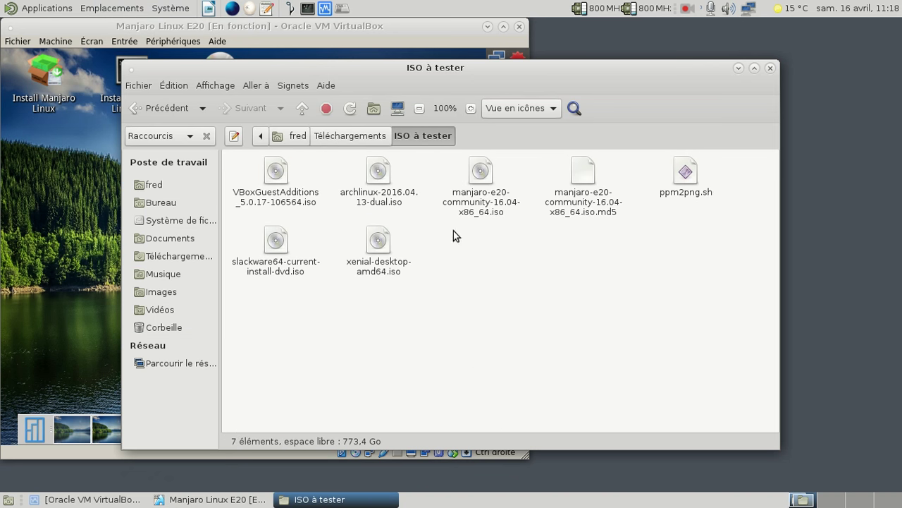
pyautogui.click(490, 203)
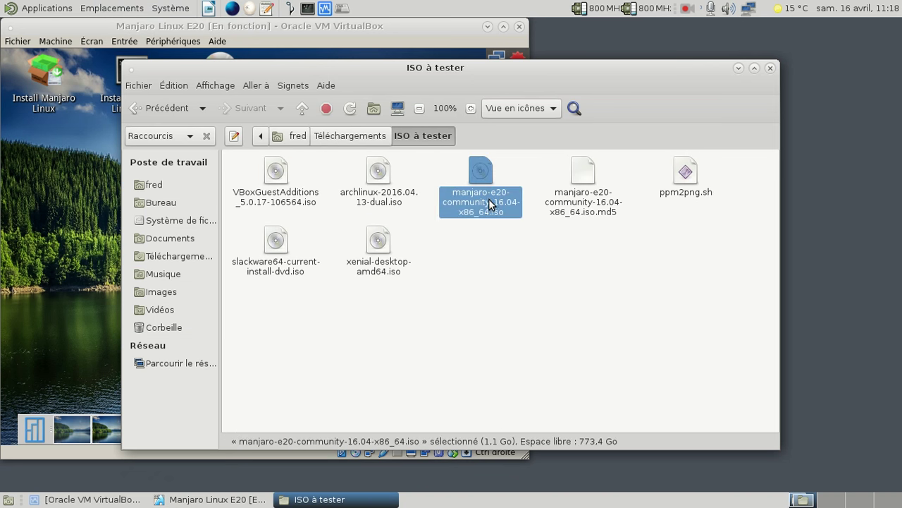
pyautogui.click(521, 299)
pyautogui.click(770, 68)
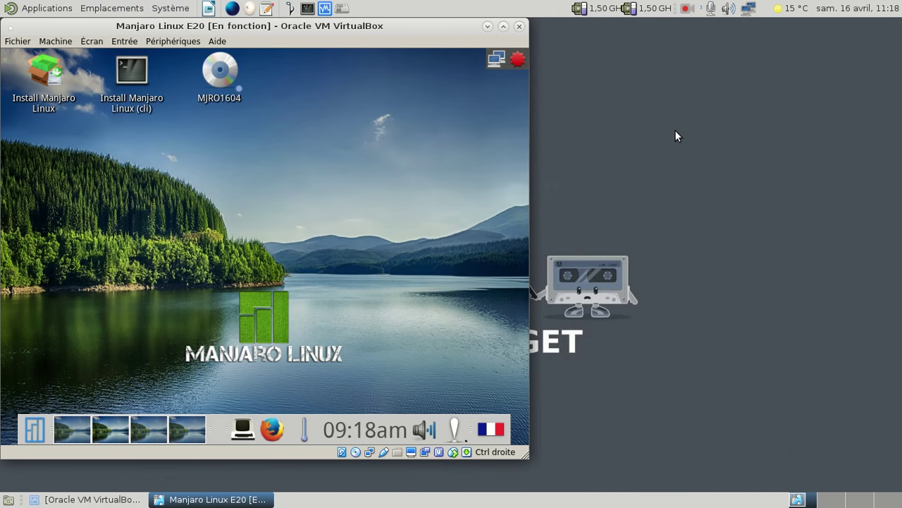
pyautogui.press('Control_R+f')
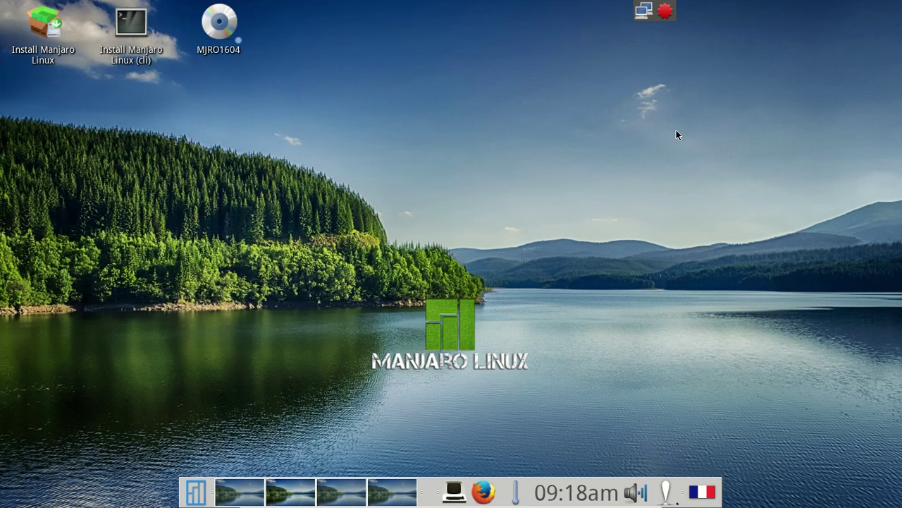
# Launch Install Manjaro Linux with Français as the language and French (FR) locale.
pyautogui.click(49, 28)
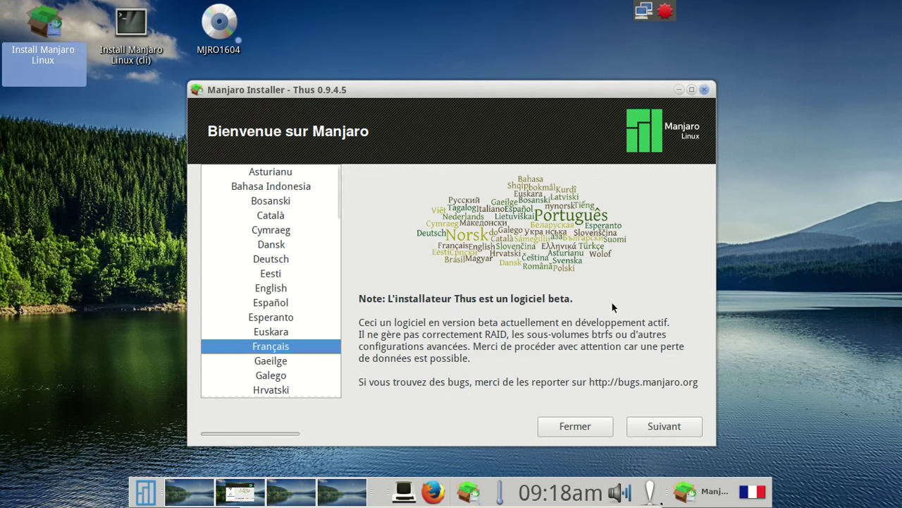
pyautogui.click(663, 429)
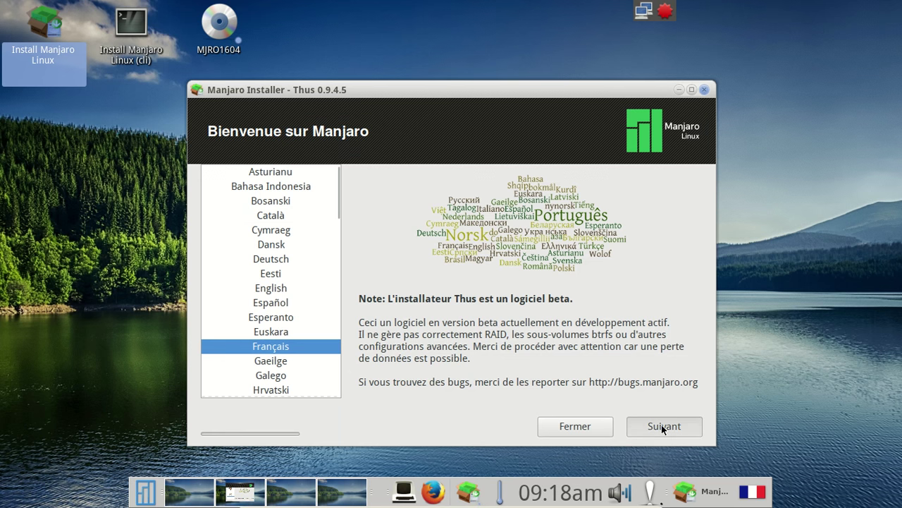
pyautogui.click(504, 290)
pyautogui.click(661, 423)
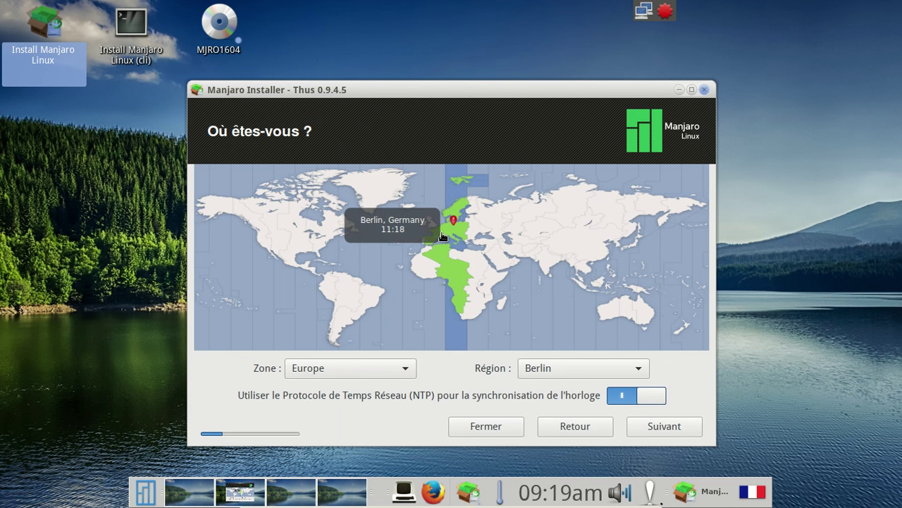
# Set the timezone to Paris and keep the France keyboard layout.
pyautogui.click(443, 237)
pyautogui.click(439, 237)
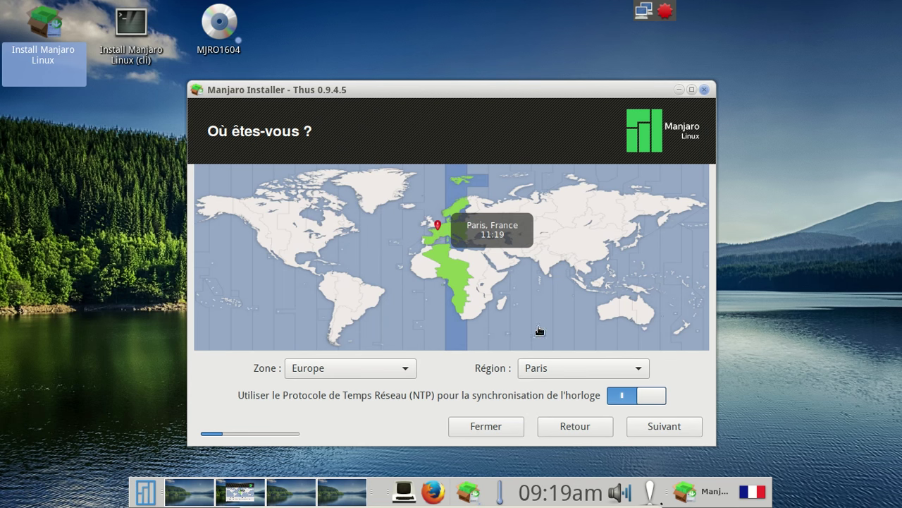
pyautogui.click(673, 426)
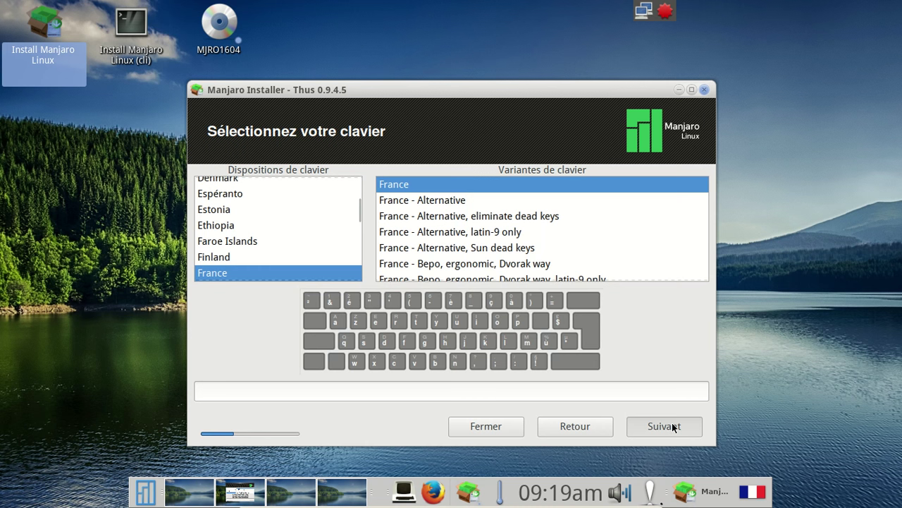
pyautogui.click(672, 426)
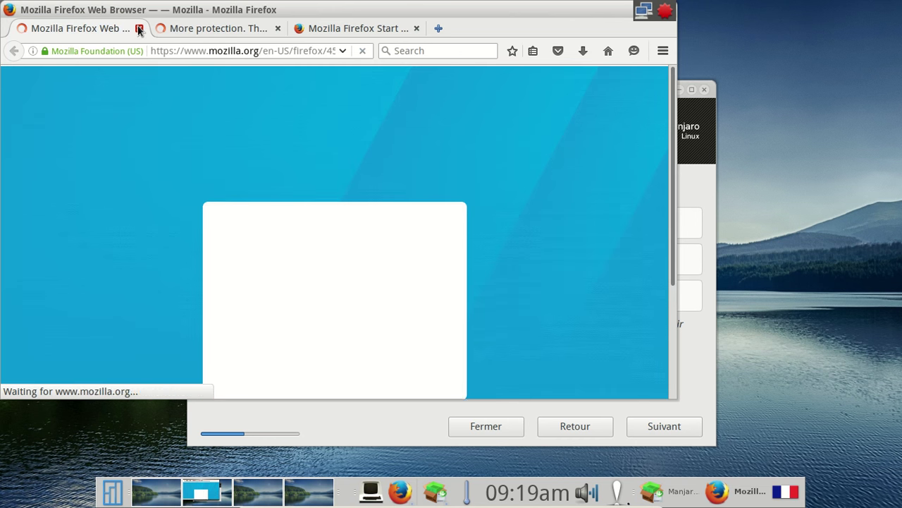
pyautogui.click(139, 29)
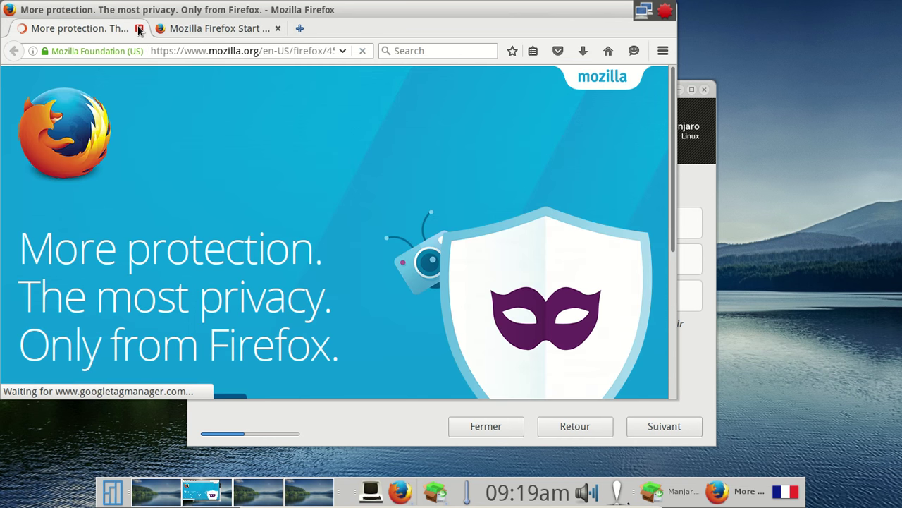
pyautogui.click(139, 29)
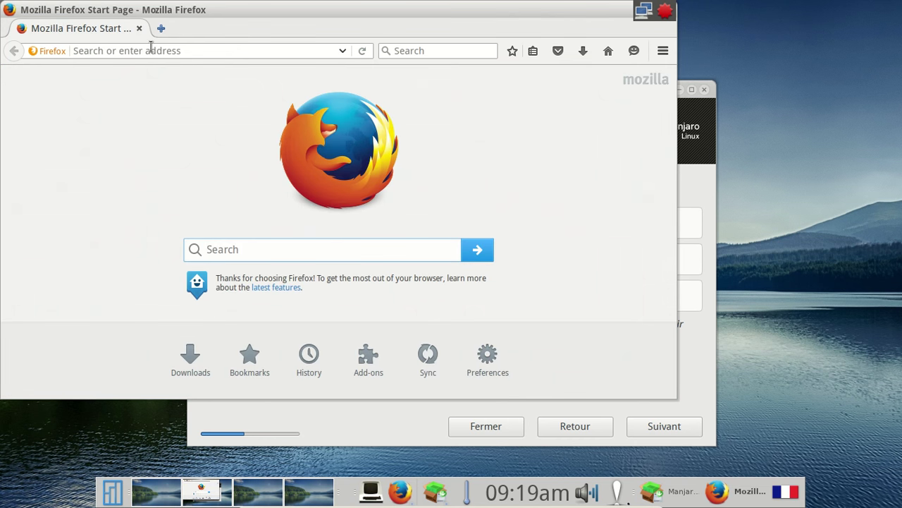
pyautogui.click(152, 51)
pyautogui.hotkey('alt', 'shift')
pyautogui.write('mnaj')
pyautogui.press('BackSpace')
pyautogui.press('BackSpace')
pyautogui.press('BackSpace')
pyautogui.press('BackSpace')
pyautogui.write('manjaro.gith')
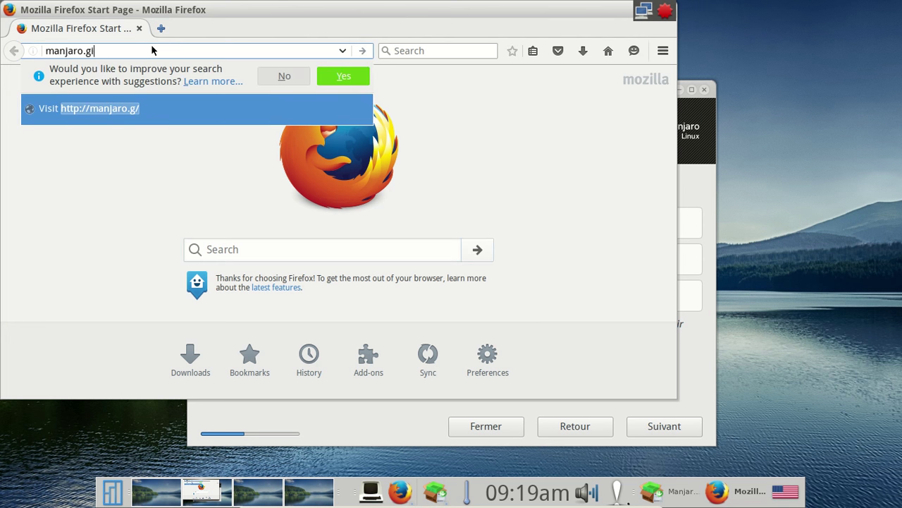
pyautogui.write('ub.io')
pyautogui.press('Return')
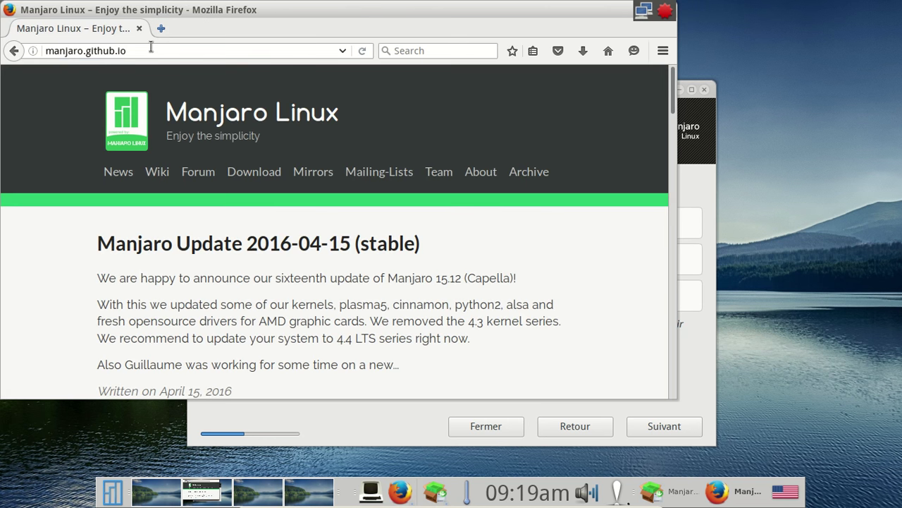
pyautogui.moveTo(248, 8); pyautogui.dragTo(399, 42)
pyautogui.click(752, 42)
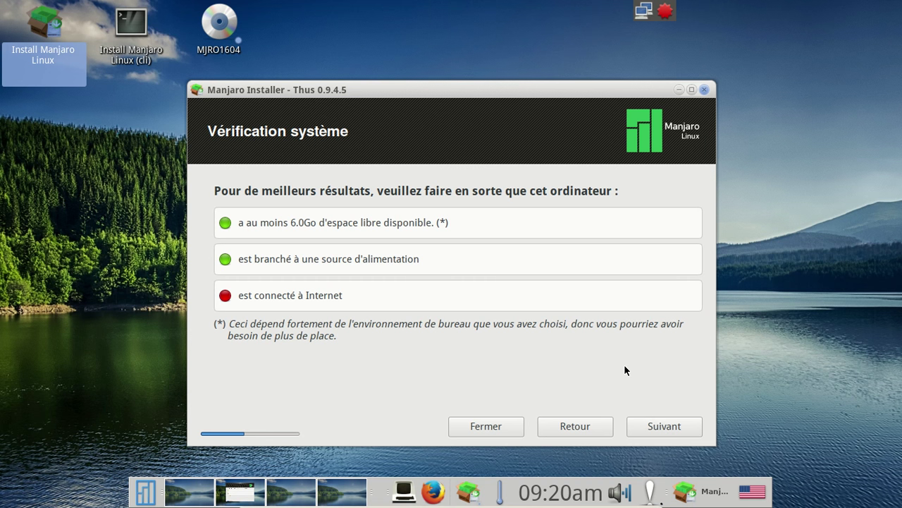
# Untick Activer le réseau in the network tray menu, then launch the Terminology terminal.
pyautogui.click(590, 428)
pyautogui.rightClick(643, 11)
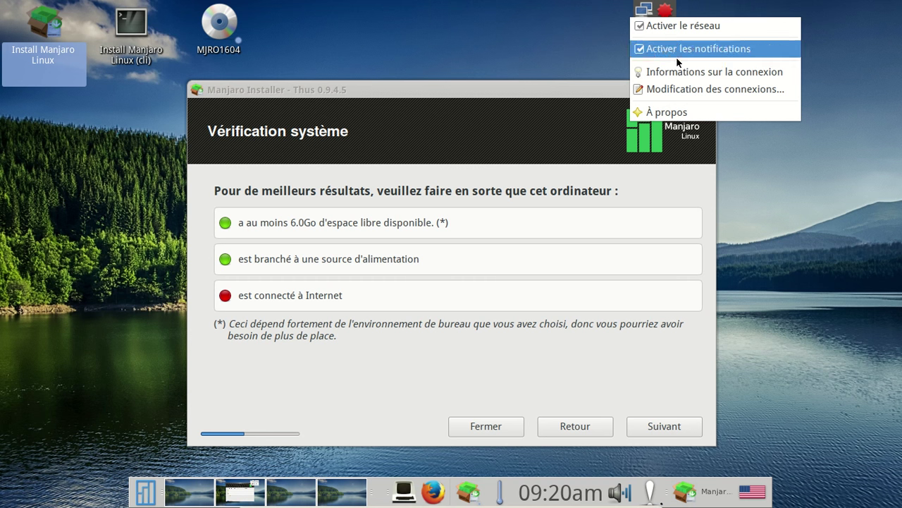
pyautogui.click(663, 26)
pyautogui.rightClick(642, 15)
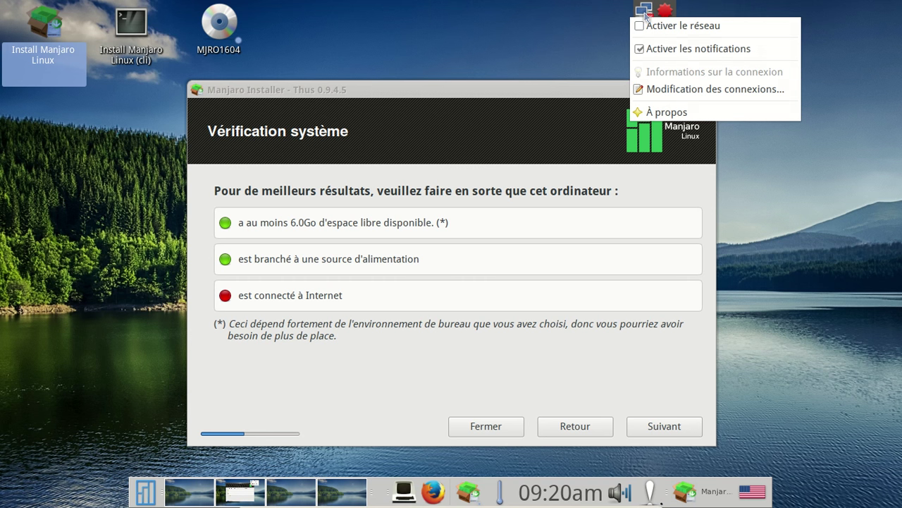
pyautogui.click(654, 28)
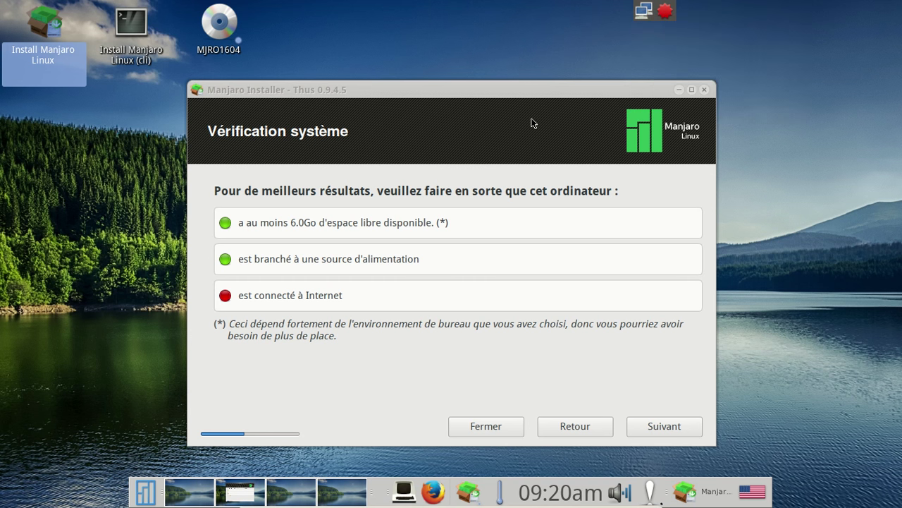
pyautogui.moveTo(491, 92); pyautogui.dragTo(491, 81)
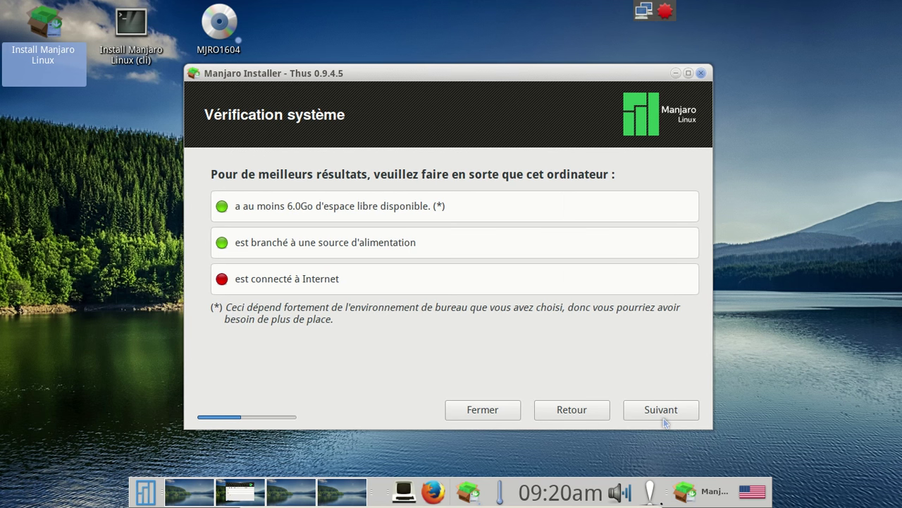
pyautogui.moveTo(406, 504)
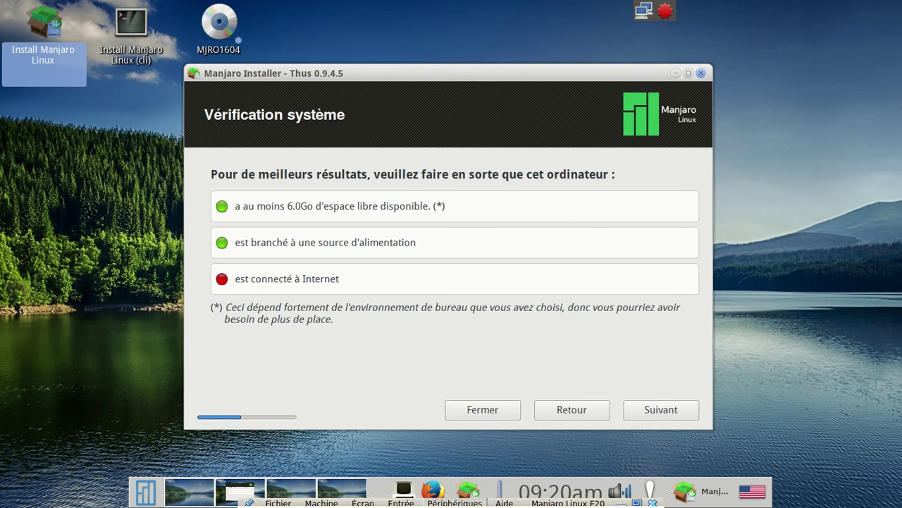
pyautogui.click(406, 487)
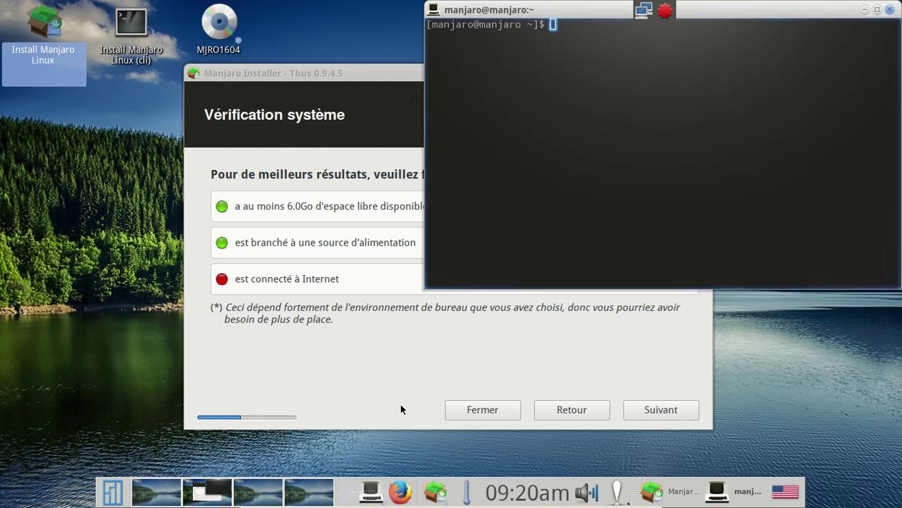
# Search for the running thus process with 'ps -A | grep thus'.
pyautogui.write('ps ')
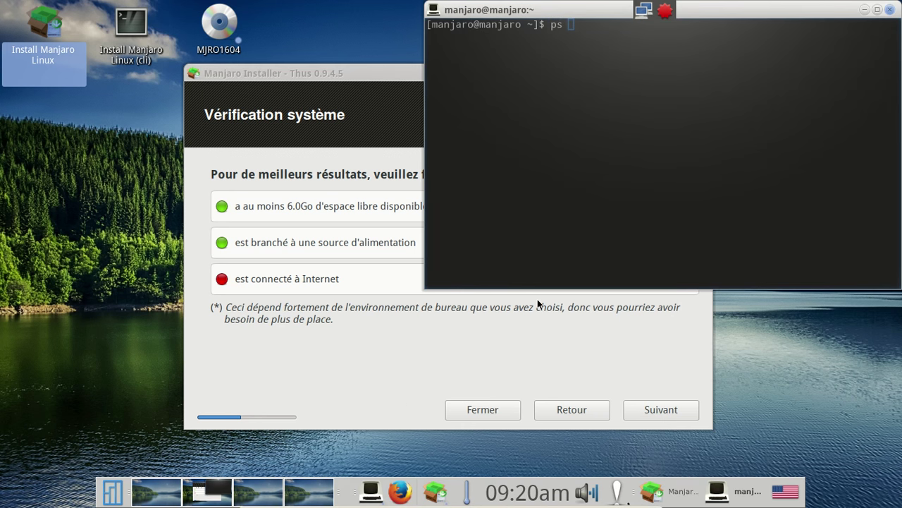
pyautogui.write('-A | grep')
pyautogui.write(' this')
pyautogui.press('BackSpace')
pyautogui.press('BackSpace')
pyautogui.write('us')
pyautogui.press('Return')
# Force-kill process 1422 with 'kill -9 1422' and rerun the search to confirm it's gone.
pyautogui.write('kill ')
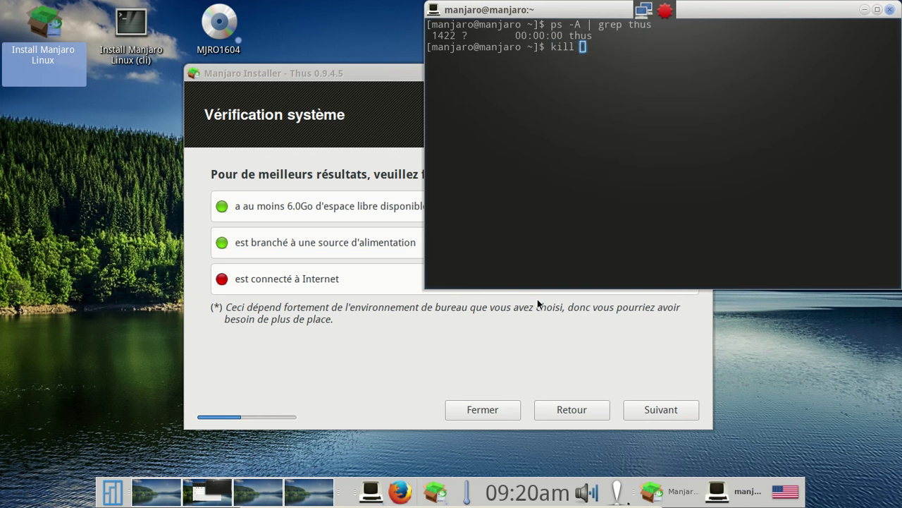
pyautogui.write('-9 1422')
pyautogui.press('Return')
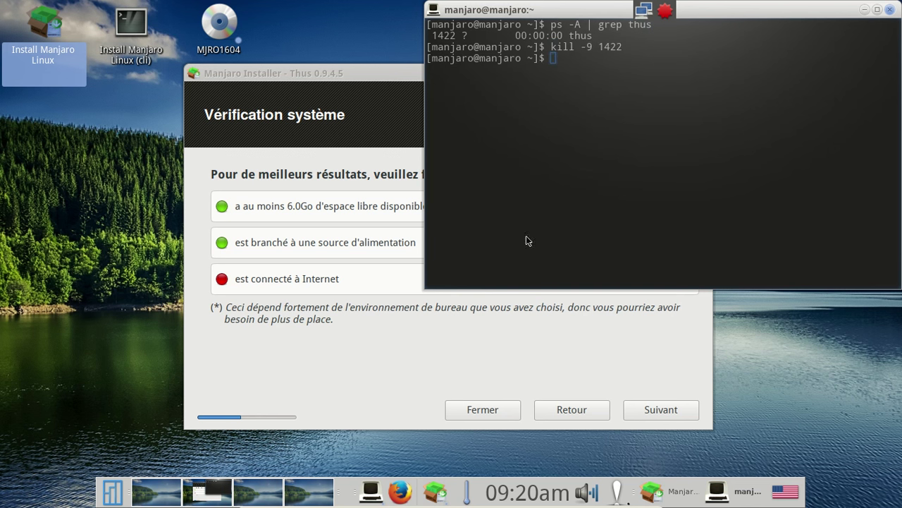
pyautogui.press('Up')
pyautogui.press('Up')
pyautogui.press('Return')
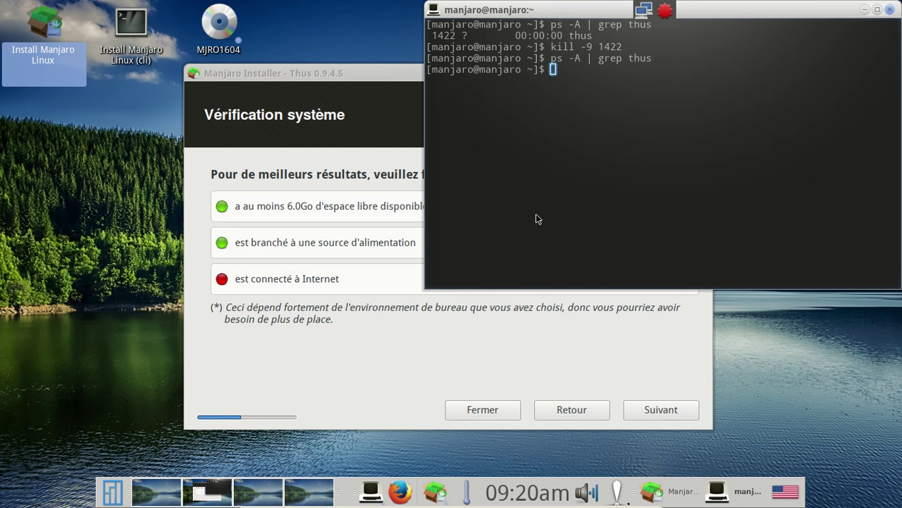
pyautogui.click(317, 74)
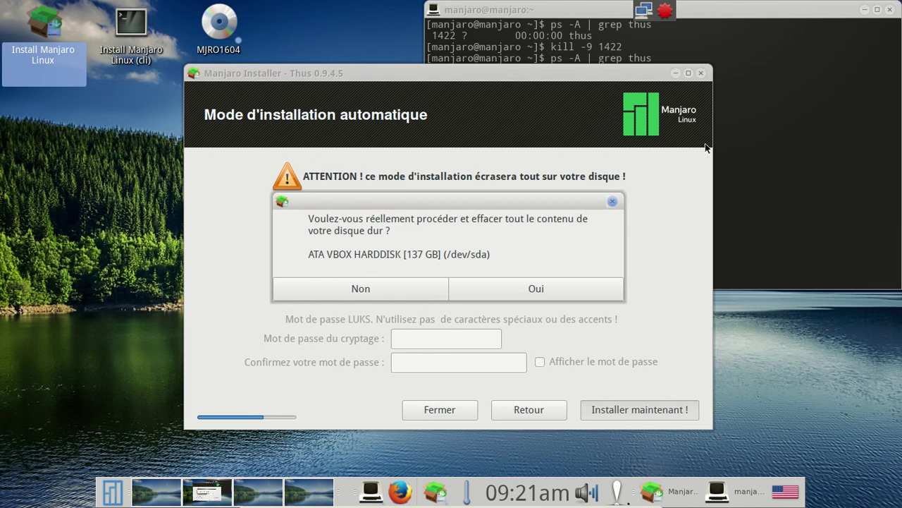
# Decline erasing the whole disk, rerun the thus search, and minimize the terminal.
pyautogui.click(384, 287)
pyautogui.click(779, 109)
pyautogui.press('Return')
pyautogui.click(864, 9)
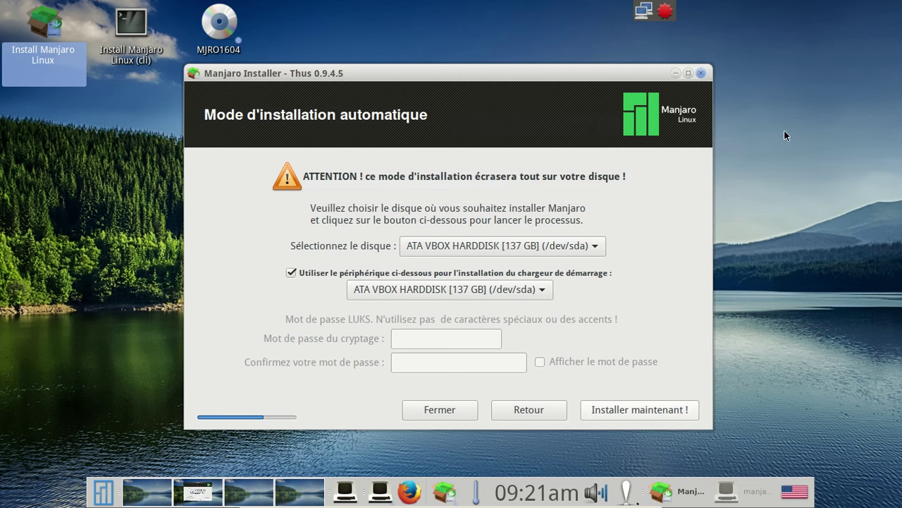
# Return to Type d'installation, put Home on a separate partition, and reposition the installer window.
pyautogui.click(528, 409)
pyautogui.click(290, 315)
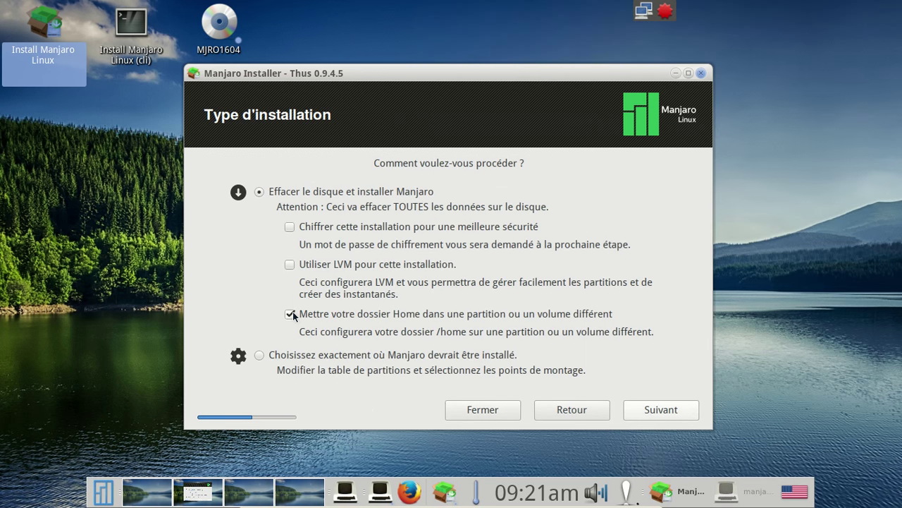
pyautogui.click(555, 411)
pyautogui.moveTo(377, 484)
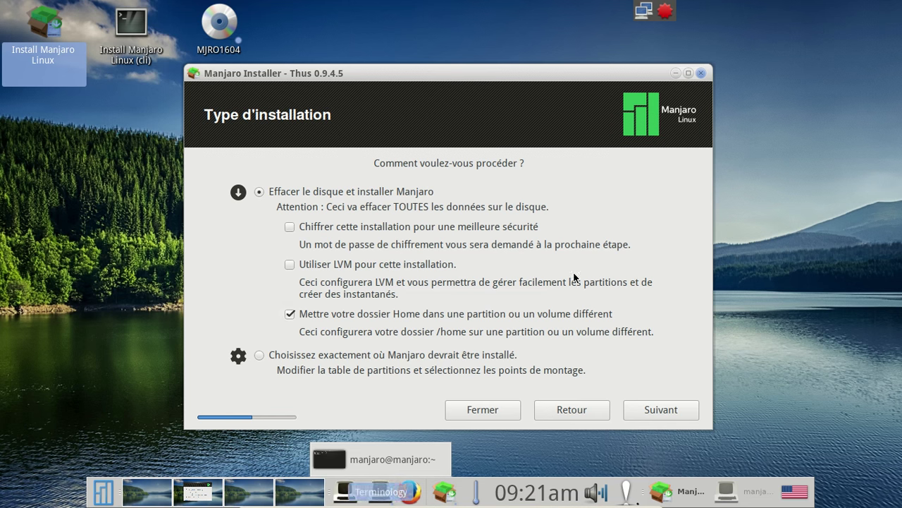
pyautogui.moveTo(528, 79); pyautogui.dragTo(497, 56)
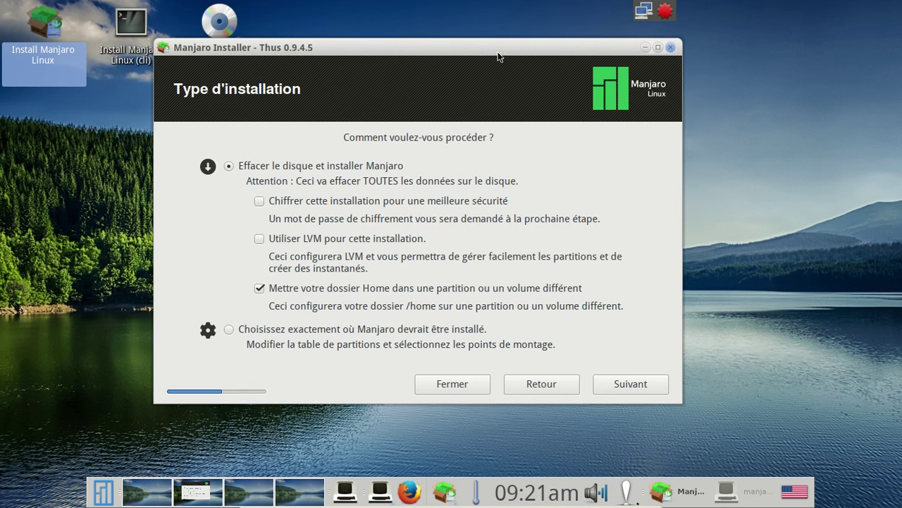
# Proceed with installing onto the selected disk and confirm erasing the whole disk.
pyautogui.click(631, 381)
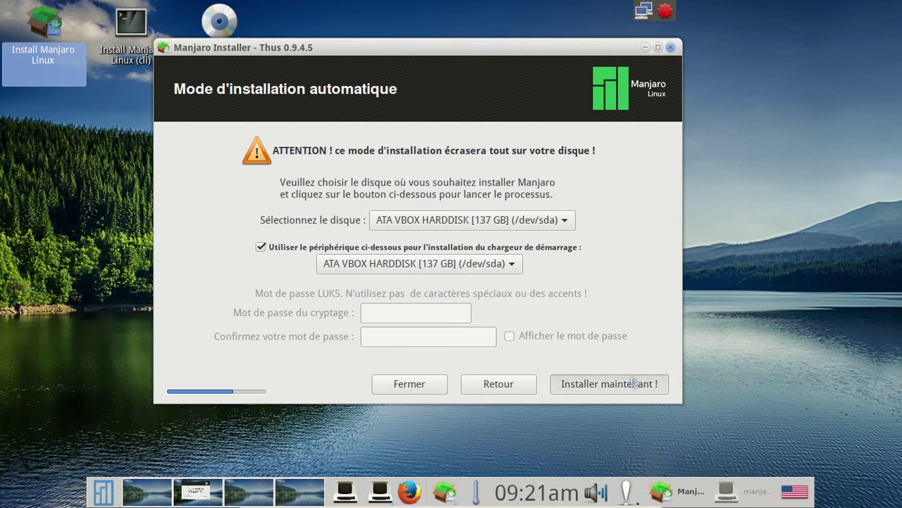
pyautogui.click(633, 386)
pyautogui.click(502, 262)
# Enter the user's full name and the computer name.
pyautogui.click(397, 143)
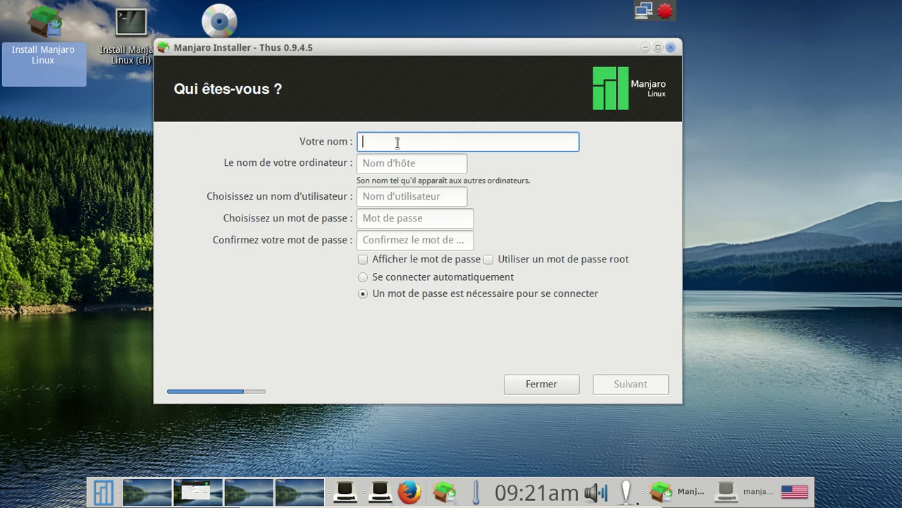
pyautogui.write('Frederic Bezies')
pyautogui.press('Tab')
pyautogui.write('fredo-')
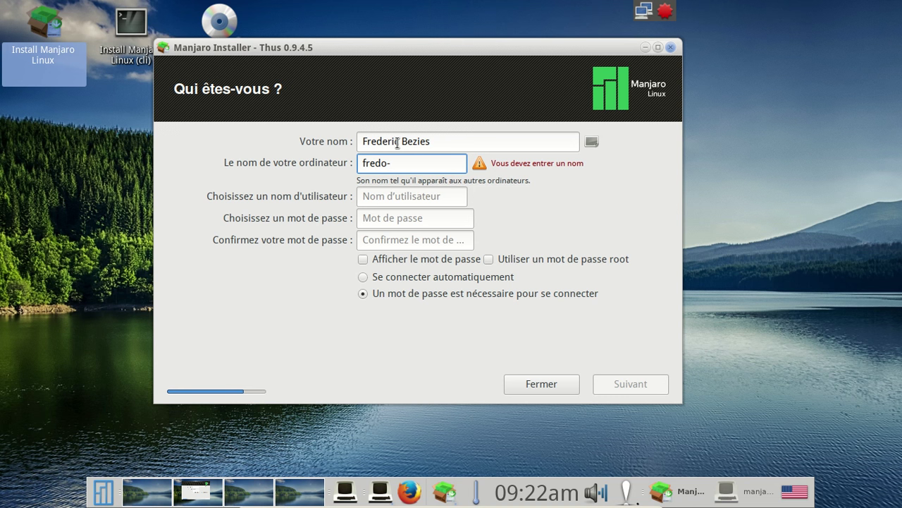
pyautogui.write('mna')
pyautogui.press('BackSpace')
pyautogui.press('BackSpace')
pyautogui.write('an')
pyautogui.write('ja-e')
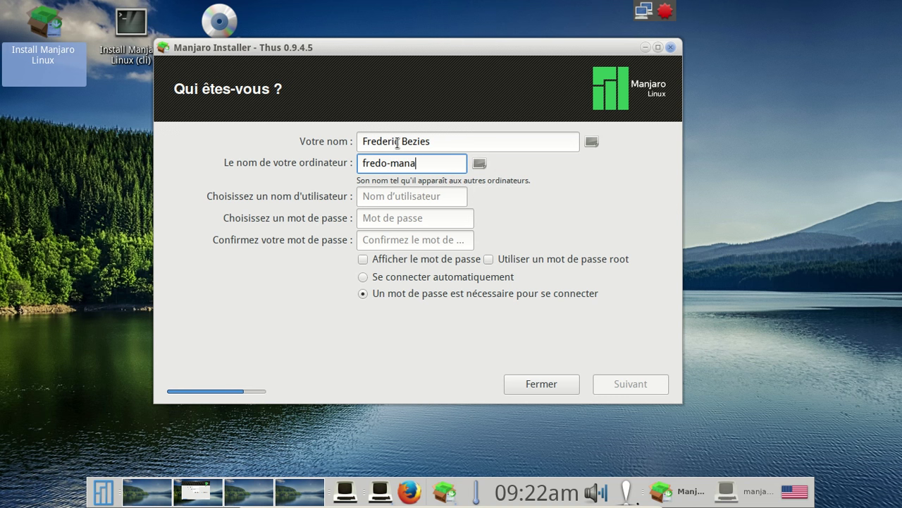
pyautogui.write('20')
pyautogui.press('Tab')
# Enter the username and the account password with confirmation, then continue.
pyautogui.write('fred')
pyautogui.press('Tab')
pyautogui.write('manjaro1')
pyautogui.press('Tab')
pyautogui.write('manjaro1')
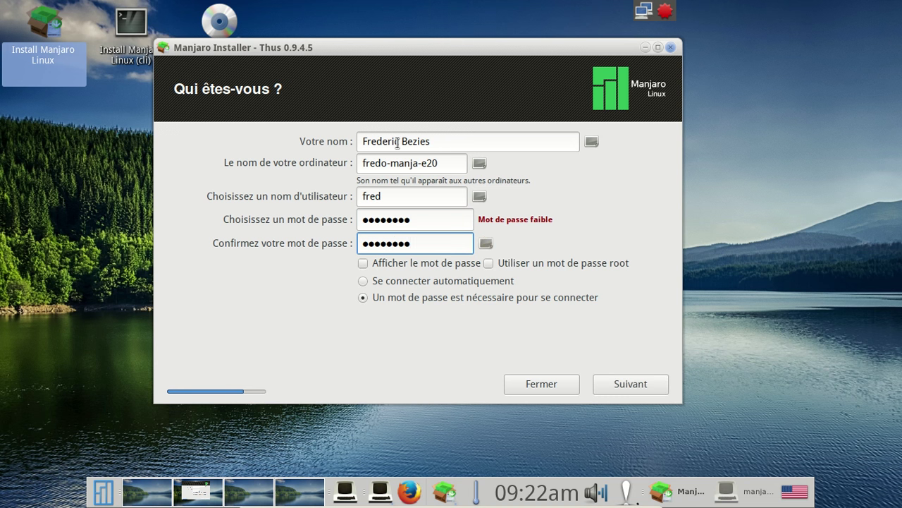
pyautogui.click(643, 387)
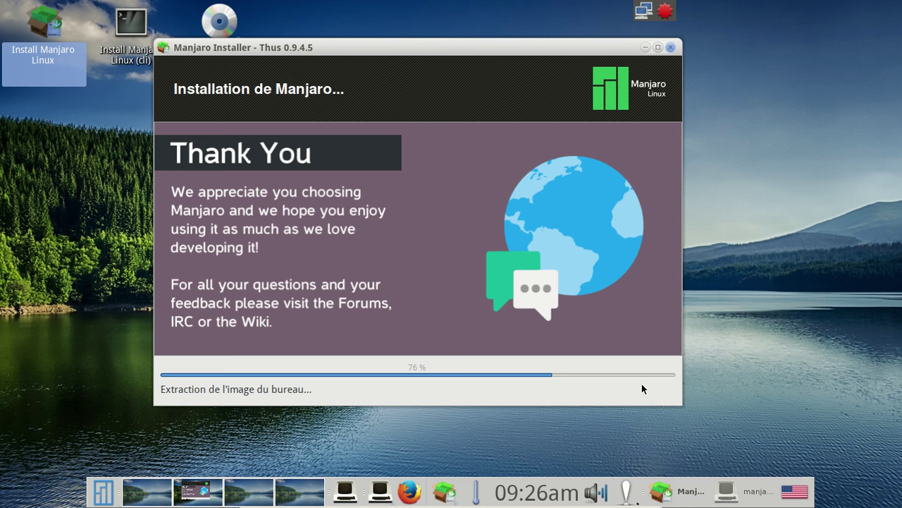
# Let the Manjaro installation extract files to 88% while Firefox's start page is open.
pyautogui.moveTo(409, 505)
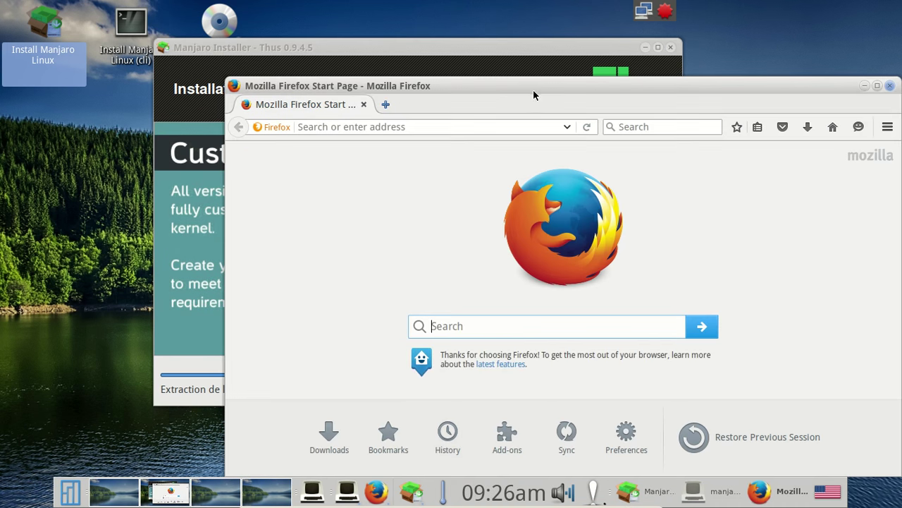
# Move the Firefox window up and load manjaro.github.io from the autocompleted address.
pyautogui.moveTo(518, 89); pyautogui.dragTo(386, 47)
pyautogui.click(331, 84)
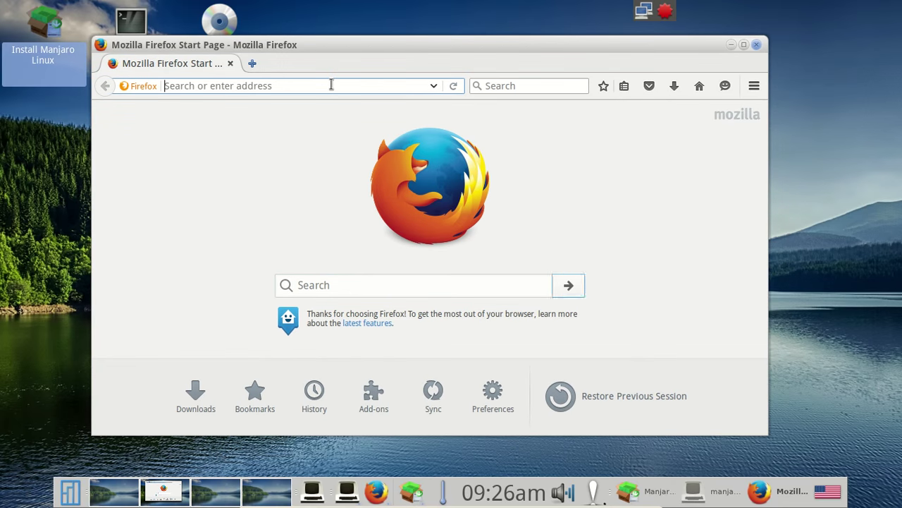
pyautogui.write('manjaro.github.io/')
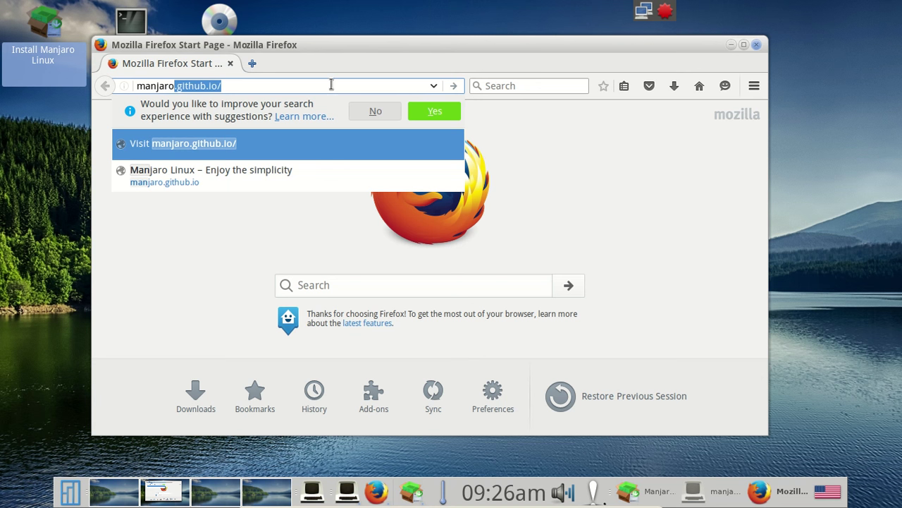
pyautogui.press('Return')
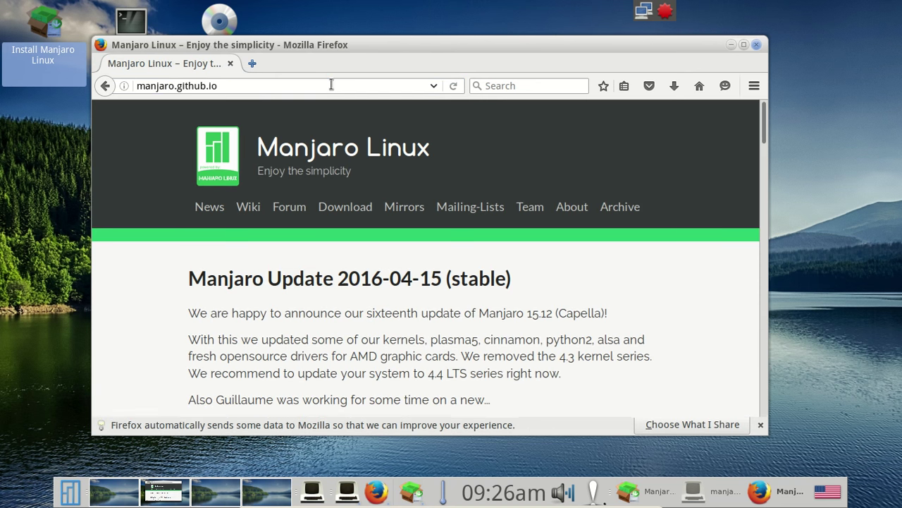